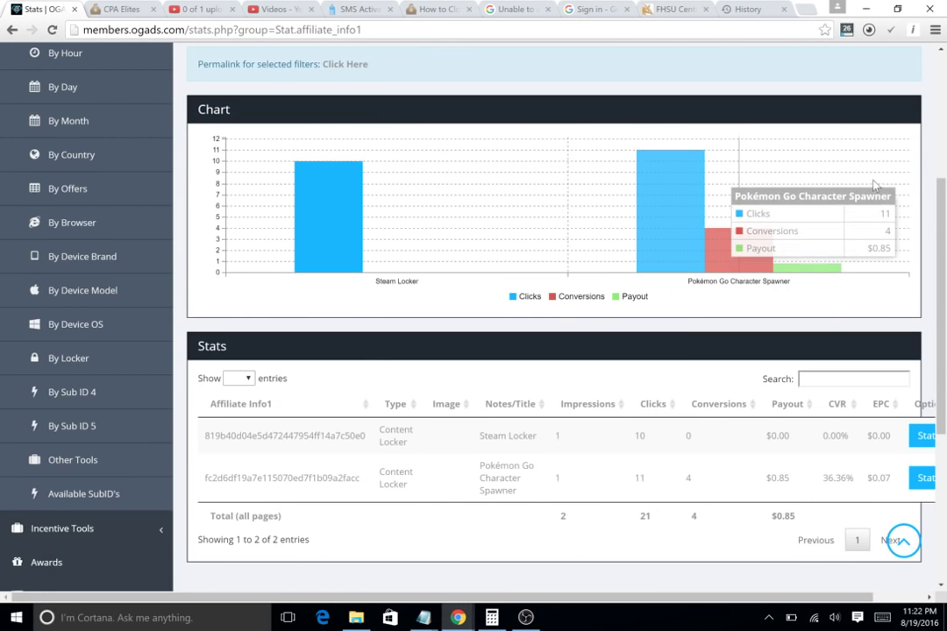
- Collapse the Statistics menu and expand Incentive Tools in the OGAds sidebar
scroll(616, 129, up, 3)
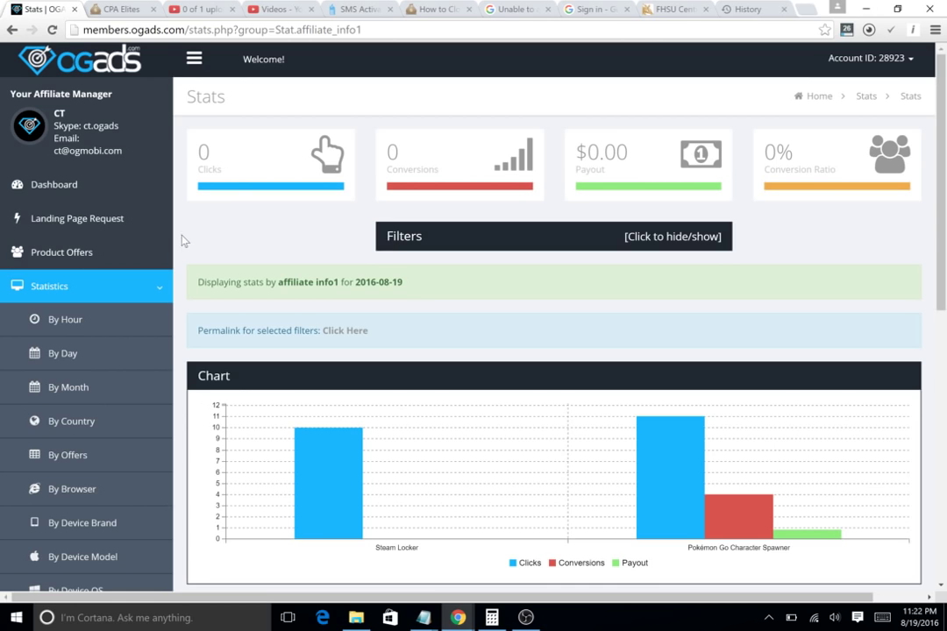
click(154, 295)
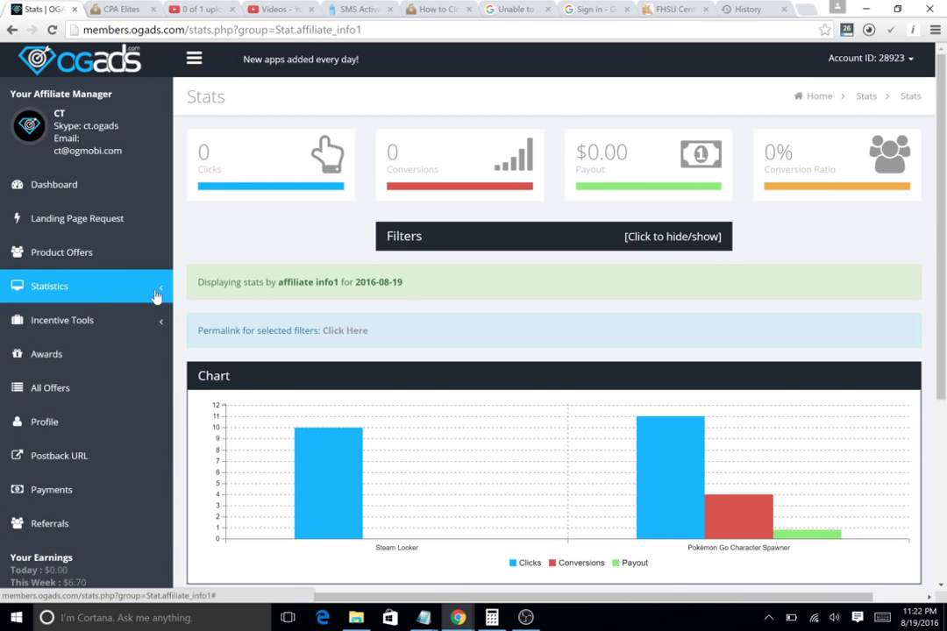
click(117, 321)
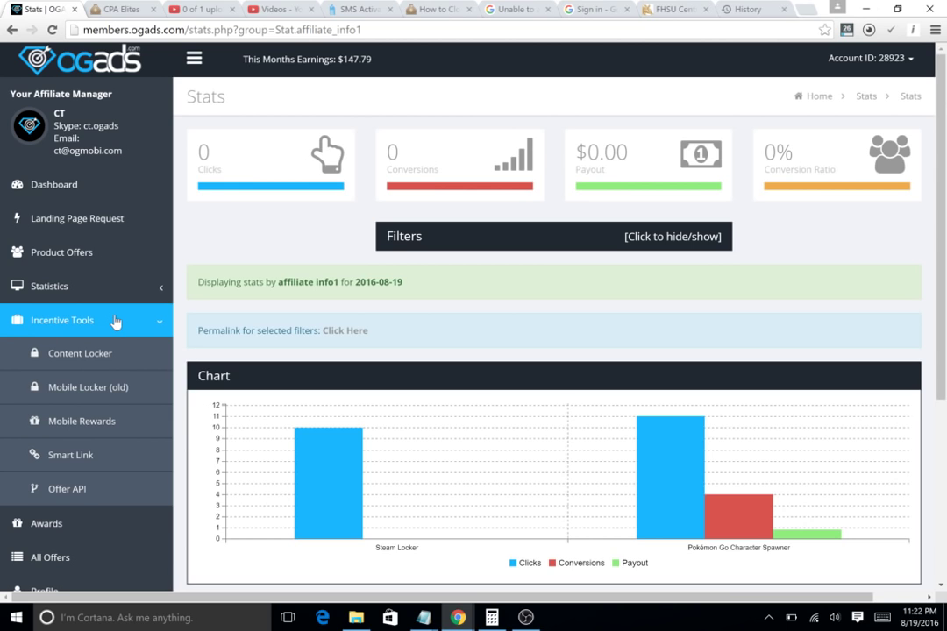
scroll(782, 348, down, 3)
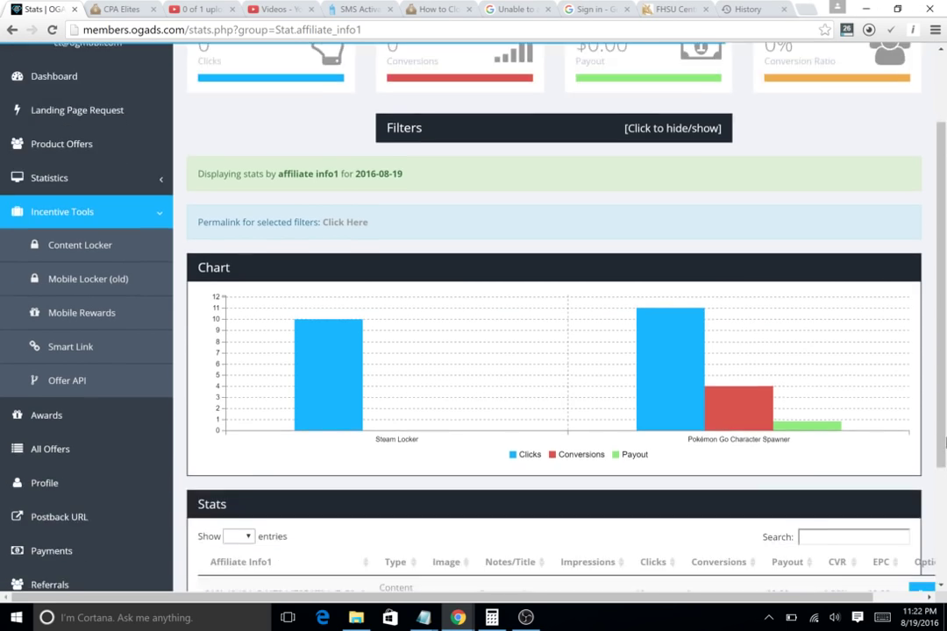
- Open the Referrals page and scroll down to Referral Links And Banners
click(50, 406)
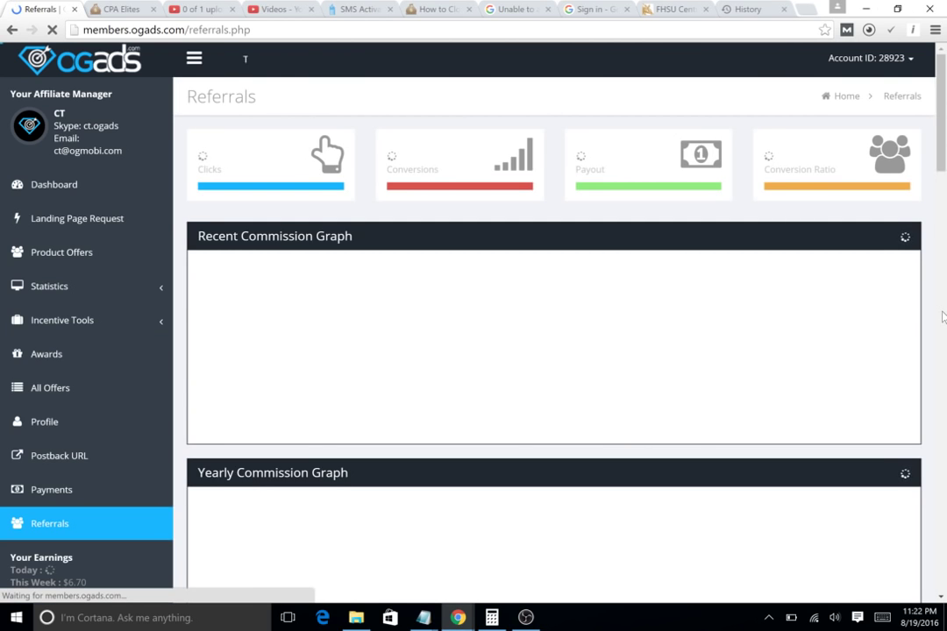
scroll(945, 351, down, 5)
scroll(945, 351, down, 2)
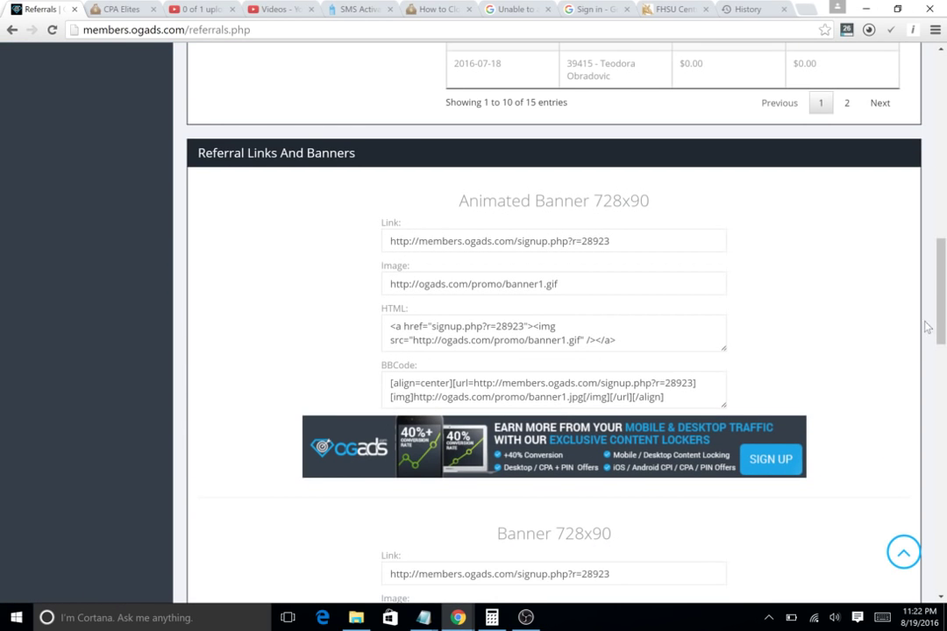
scroll(945, 282, up, 6)
scroll(938, 282, down, 3)
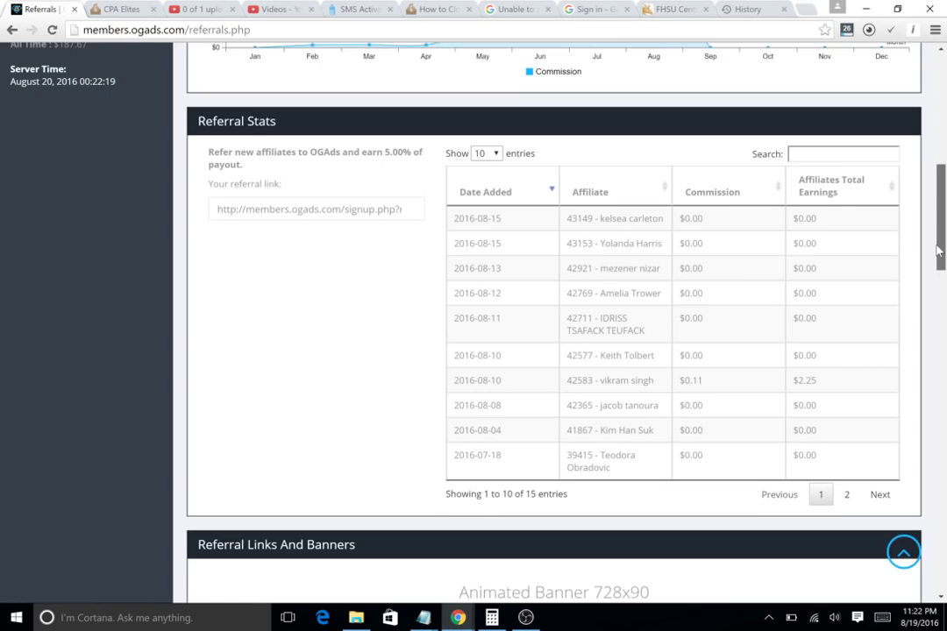
scroll(931, 283, down, 4)
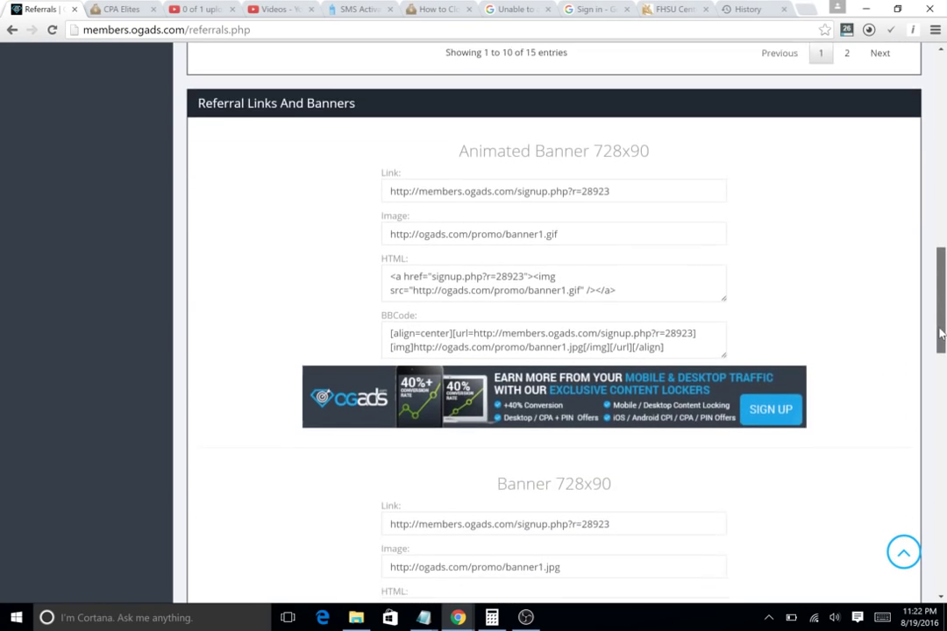
- Select the referral signup link, clear the selection, and return to the page top
drag(611, 172, 386, 173)
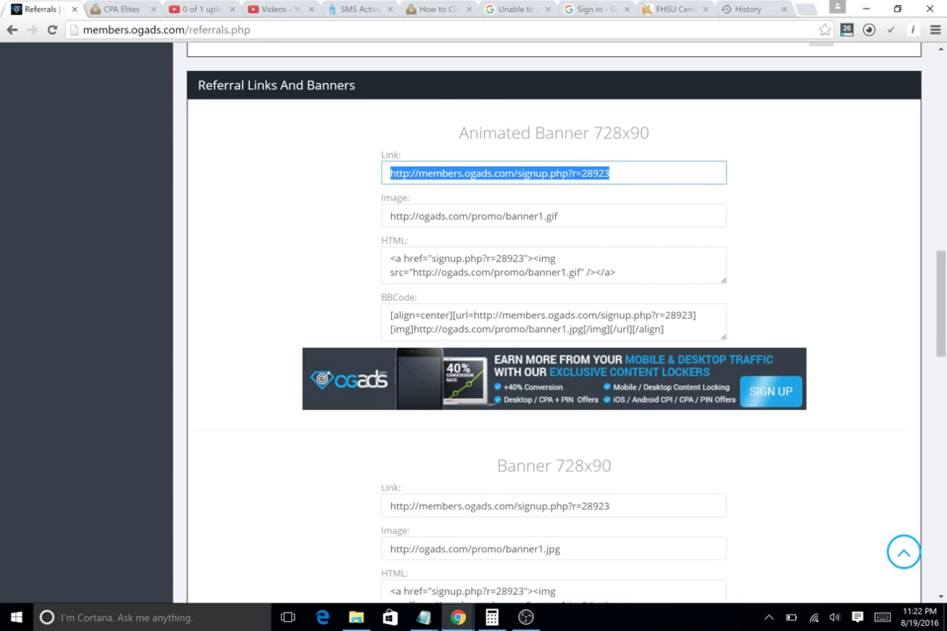
click(418, 172)
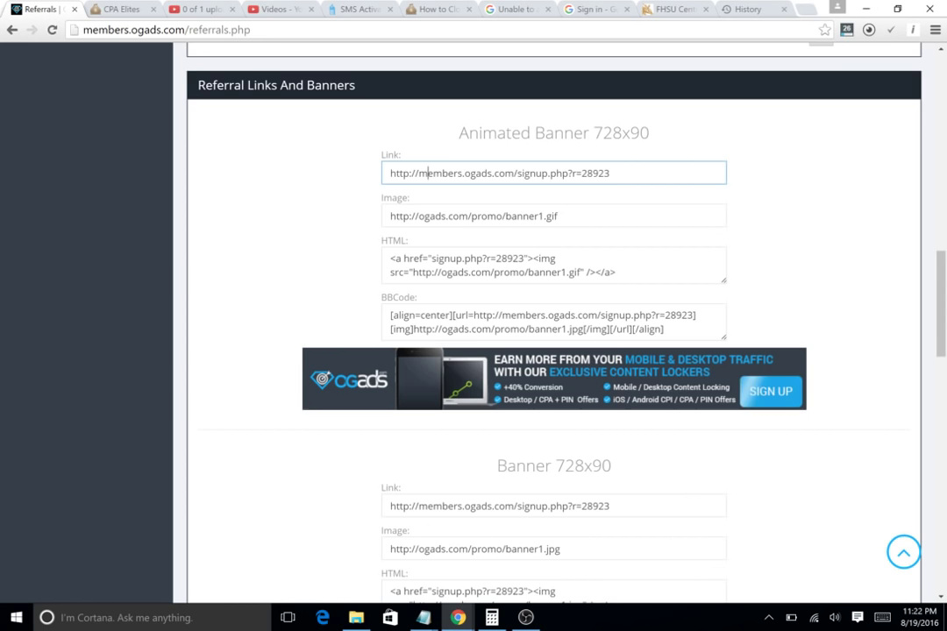
scroll(945, 121, up, 5)
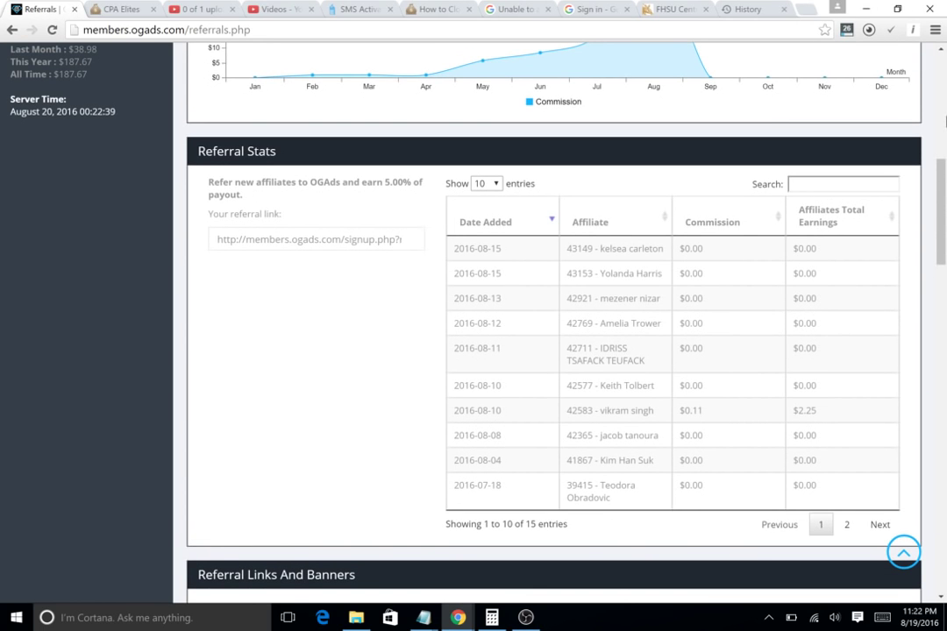
scroll(945, 121, up, 5)
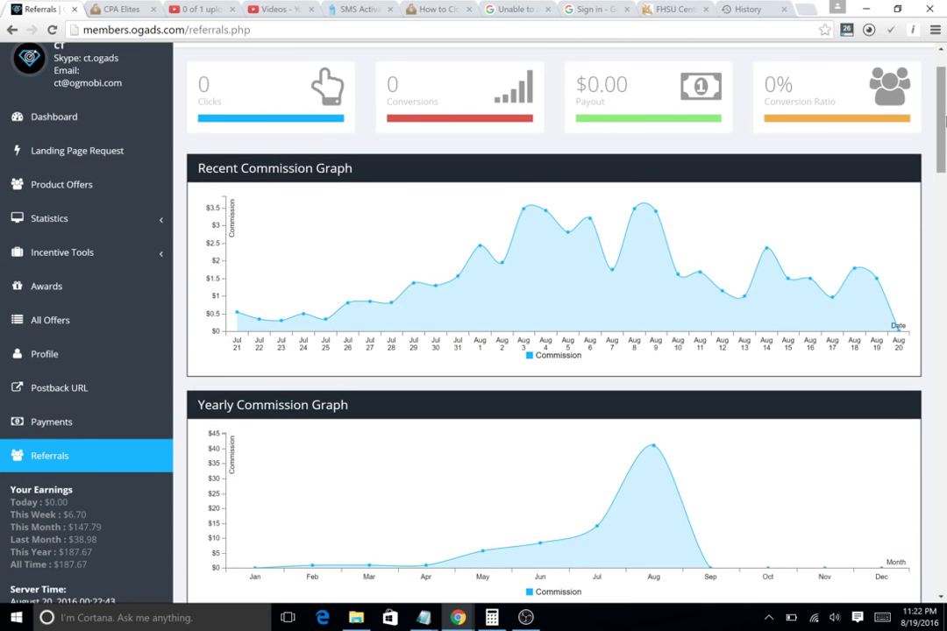
scroll(945, 121, up, 1)
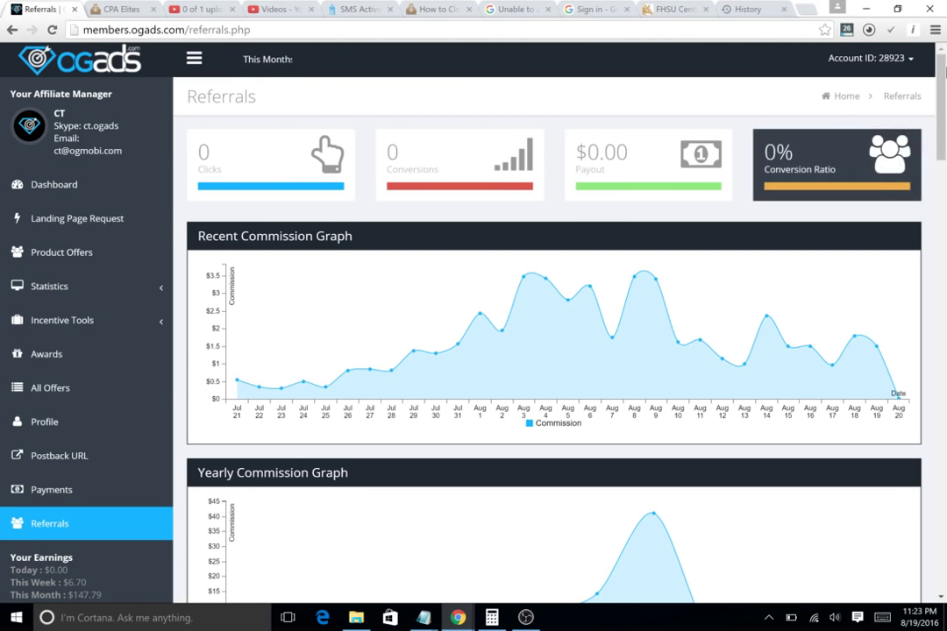
scroll(927, 80, down, 5)
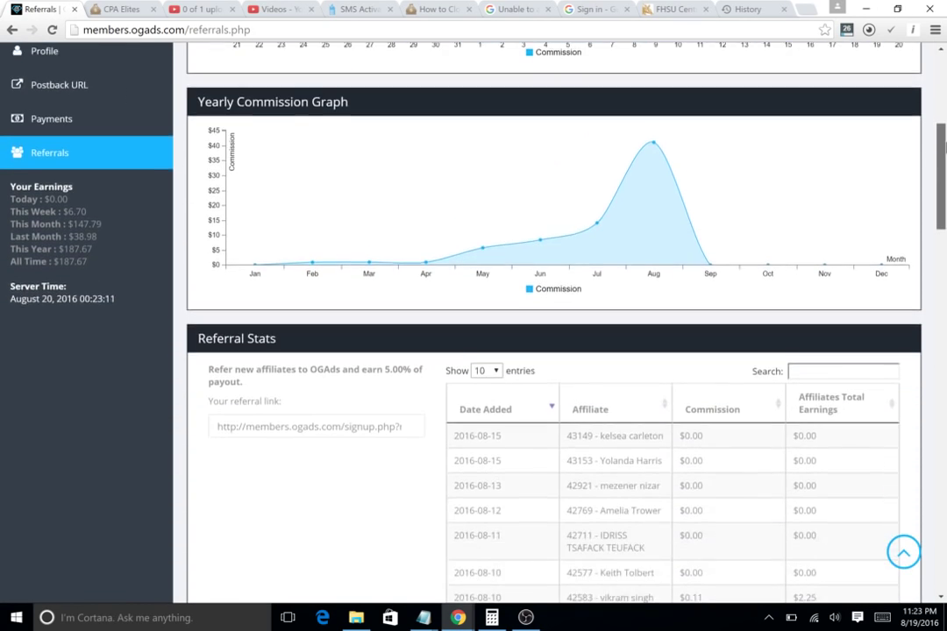
scroll(934, 86, up, 3)
scroll(935, 85, up, 3)
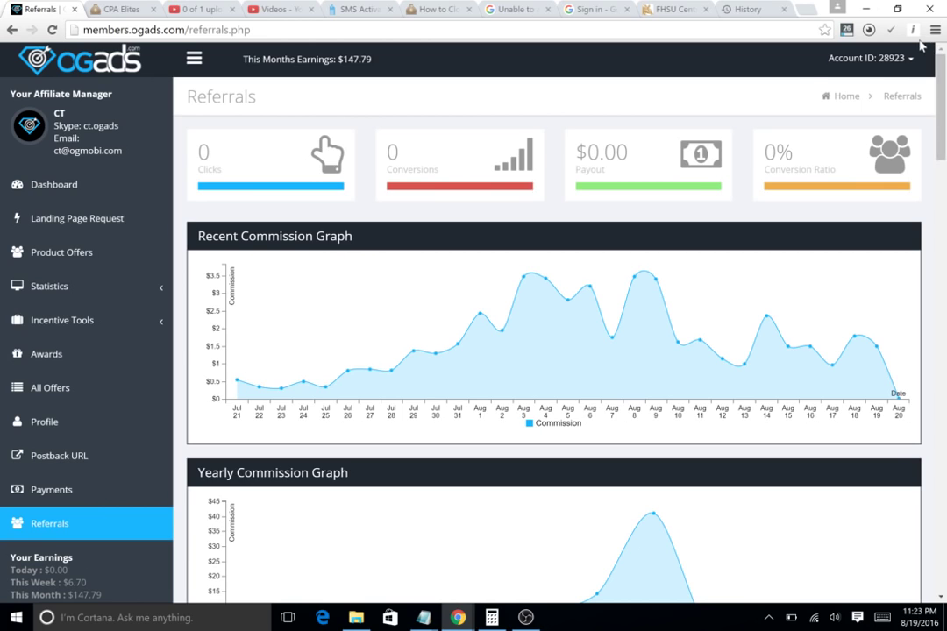
click(910, 58)
click(217, 226)
drag(944, 126, 944, 316)
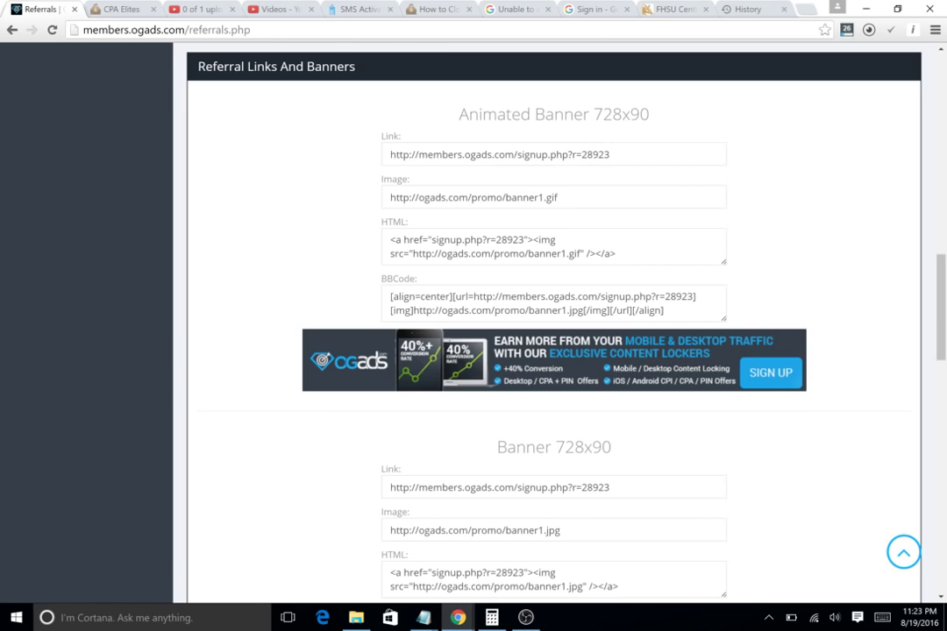
click(609, 154)
double_click(595, 154)
click(612, 155)
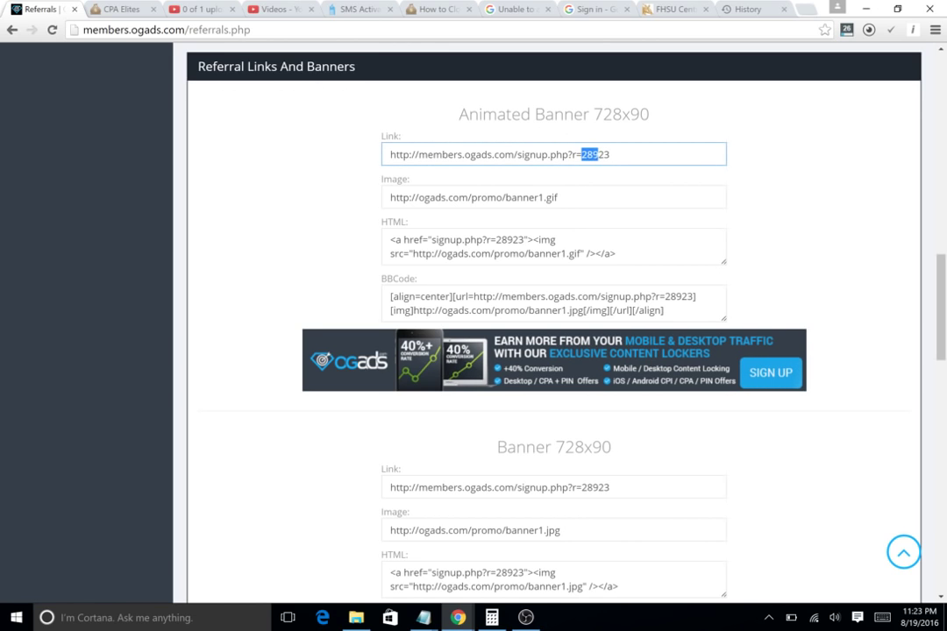
drag(604, 154, 731, 166)
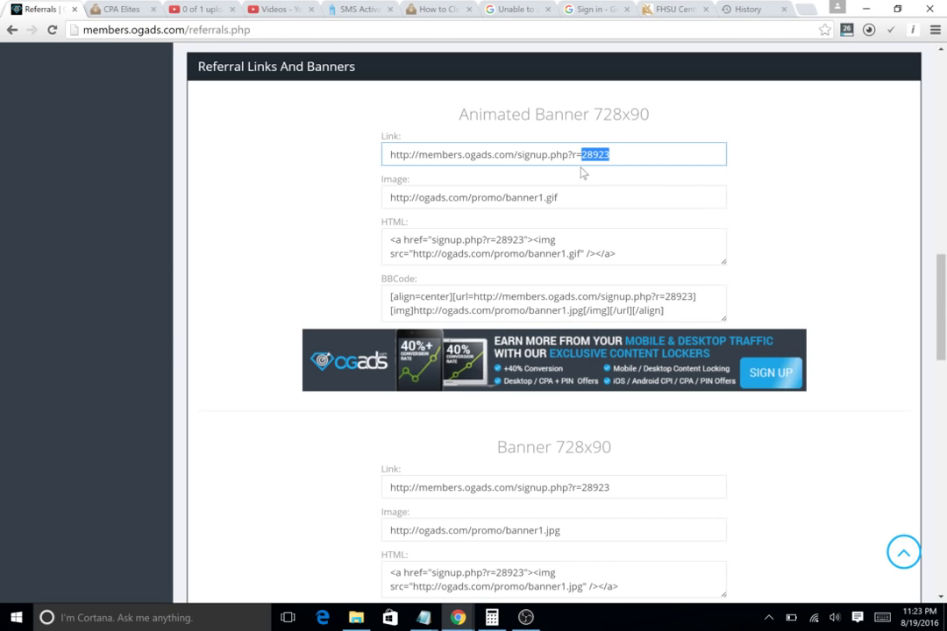
scroll(848, 249, up, 10)
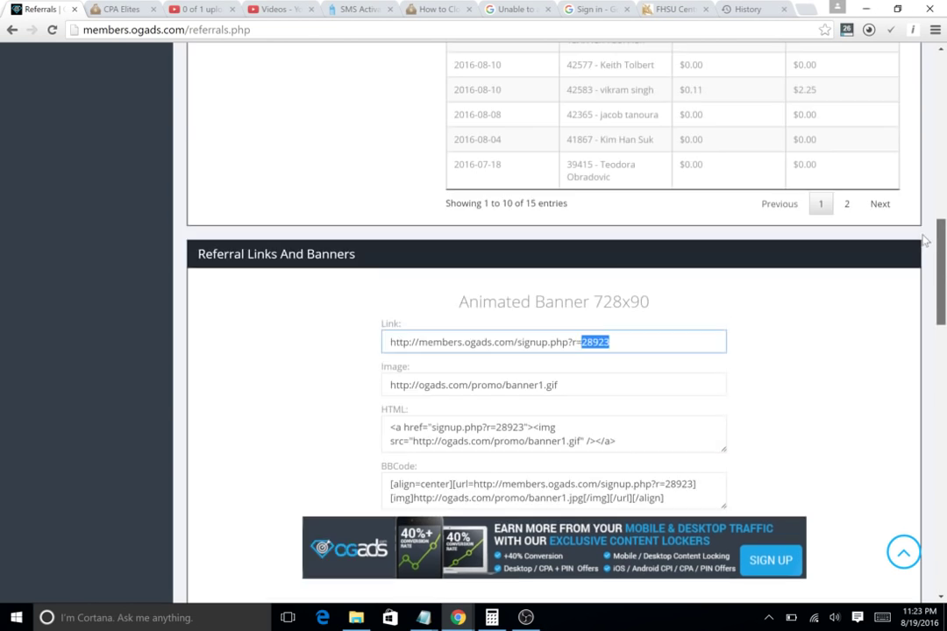
scroll(921, 140, down, 5)
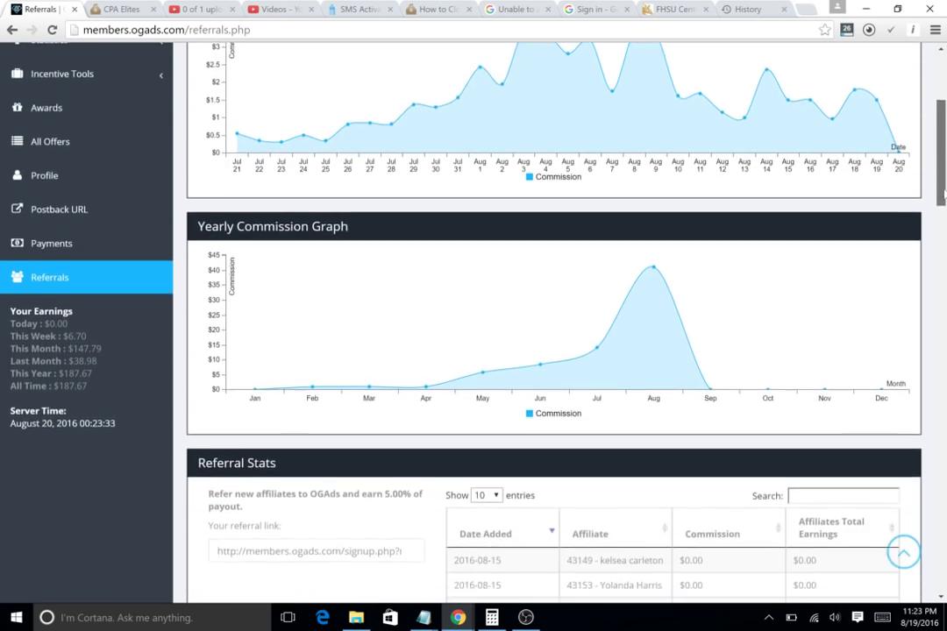
scroll(923, 145, up, 3)
scroll(923, 144, up, 2)
scroll(921, 142, down, 1)
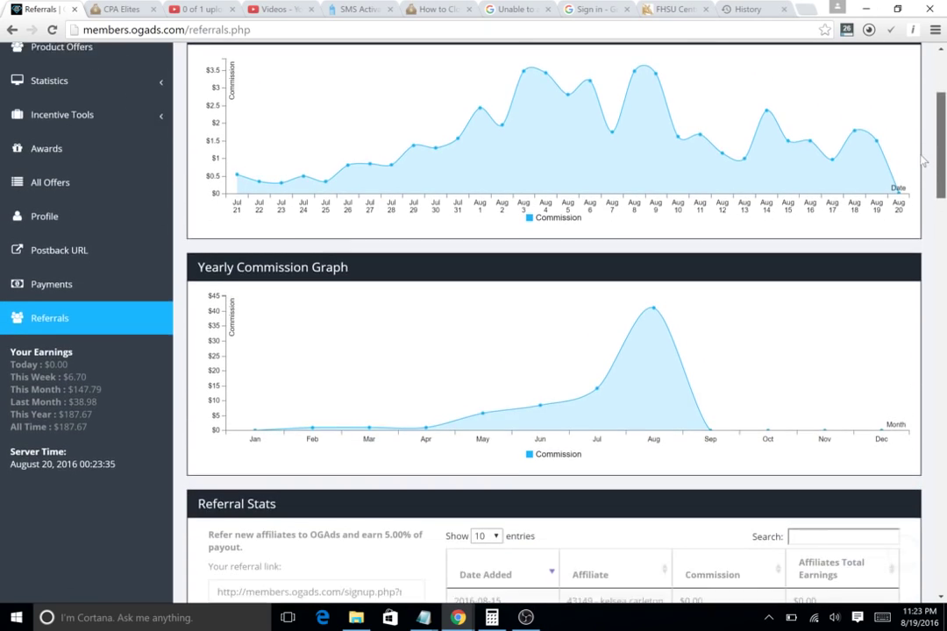
scroll(916, 141, up, 2)
scroll(916, 141, up, 1)
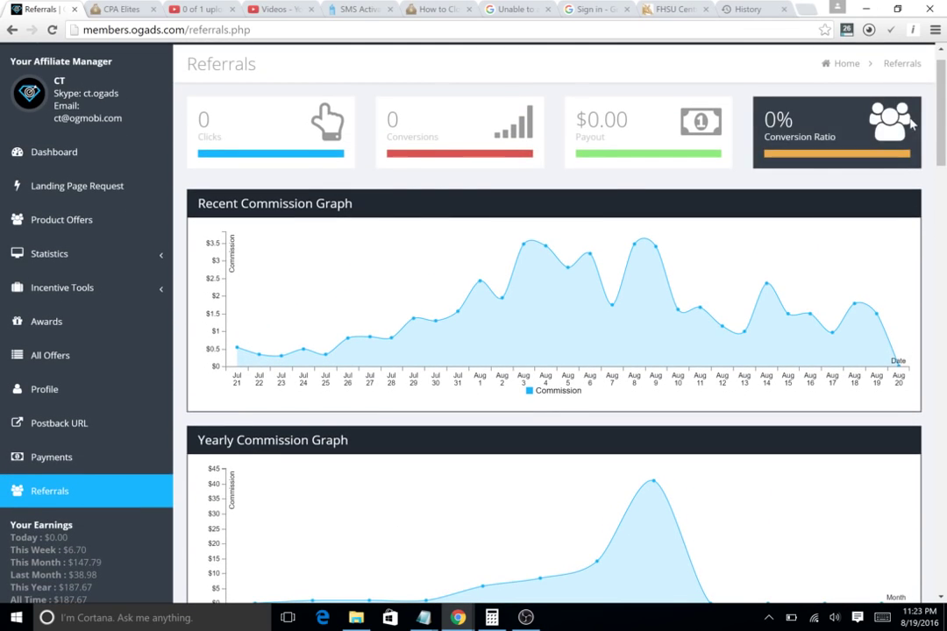
scroll(934, 105, up, 1)
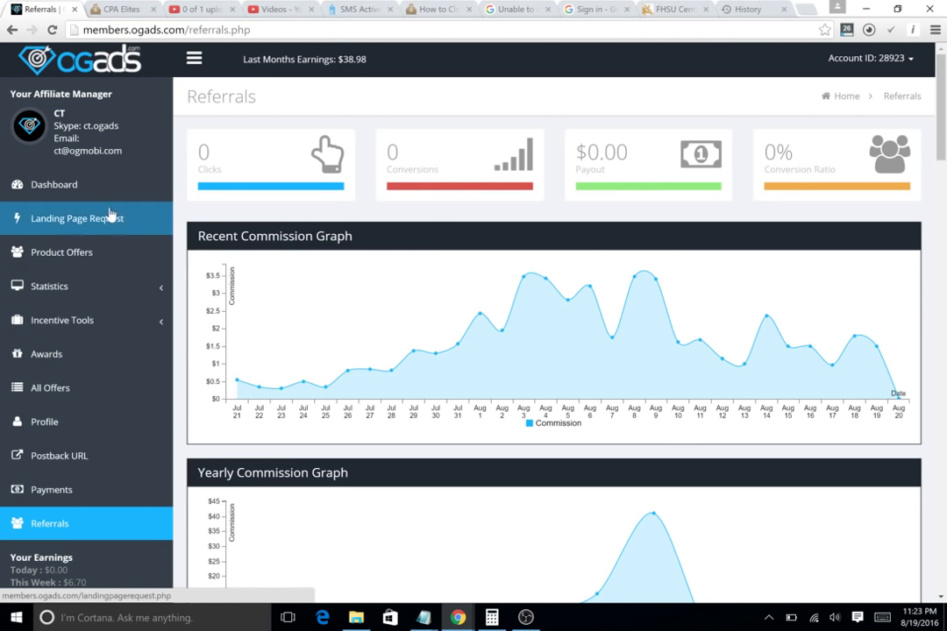
click(89, 499)
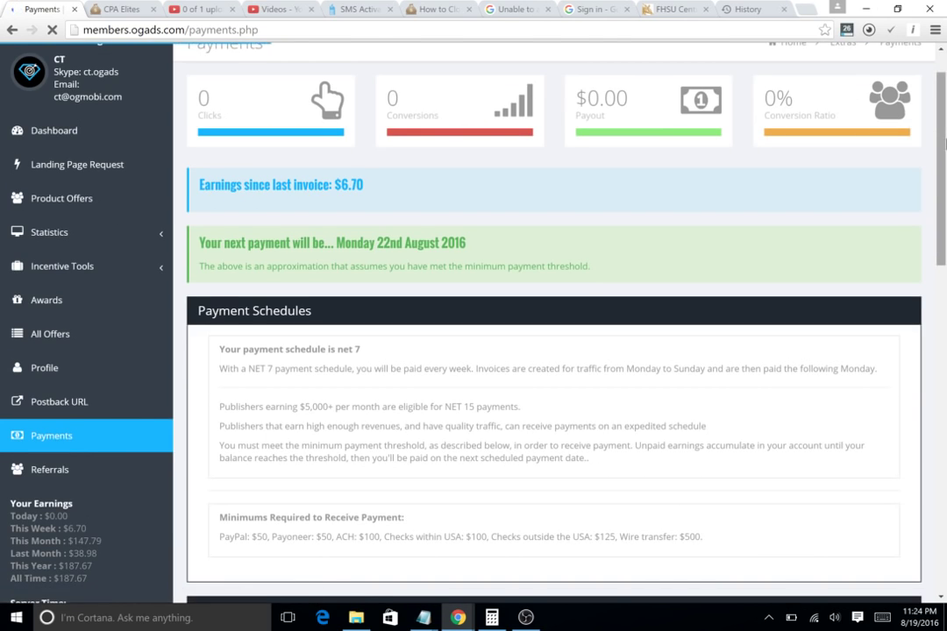
drag(943, 140, 944, 329)
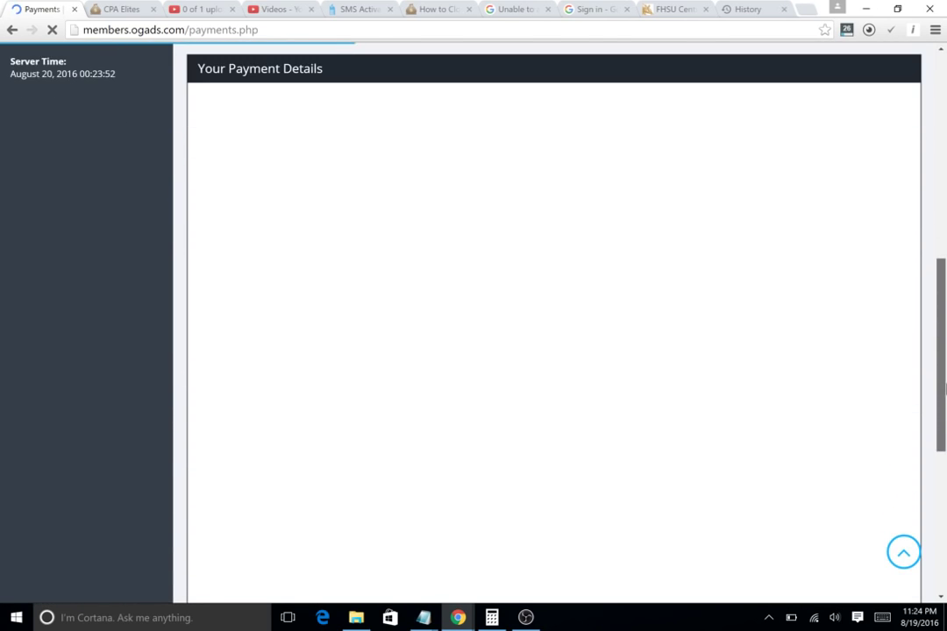
drag(944, 386, 943, 611)
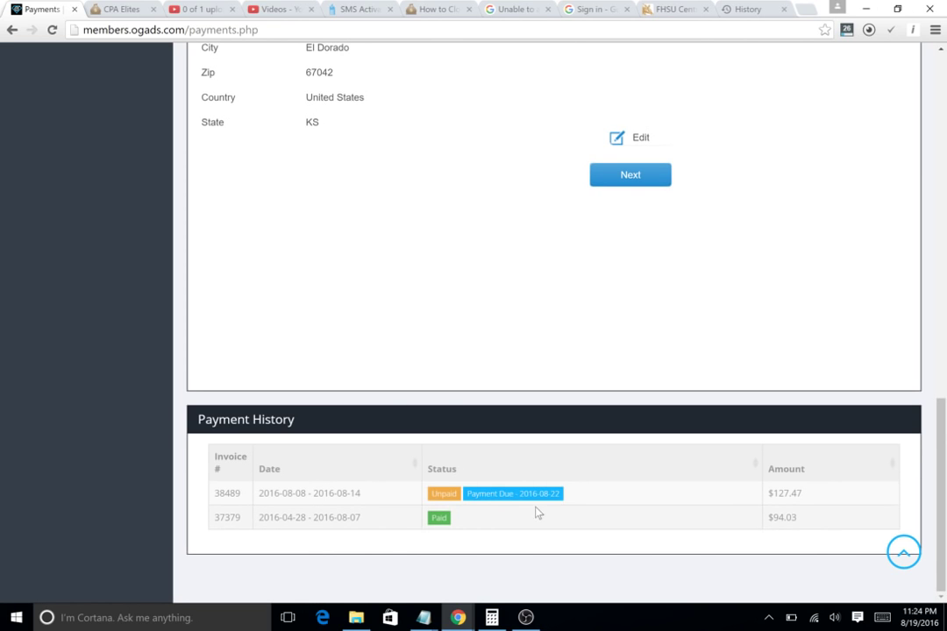
drag(820, 495, 768, 493)
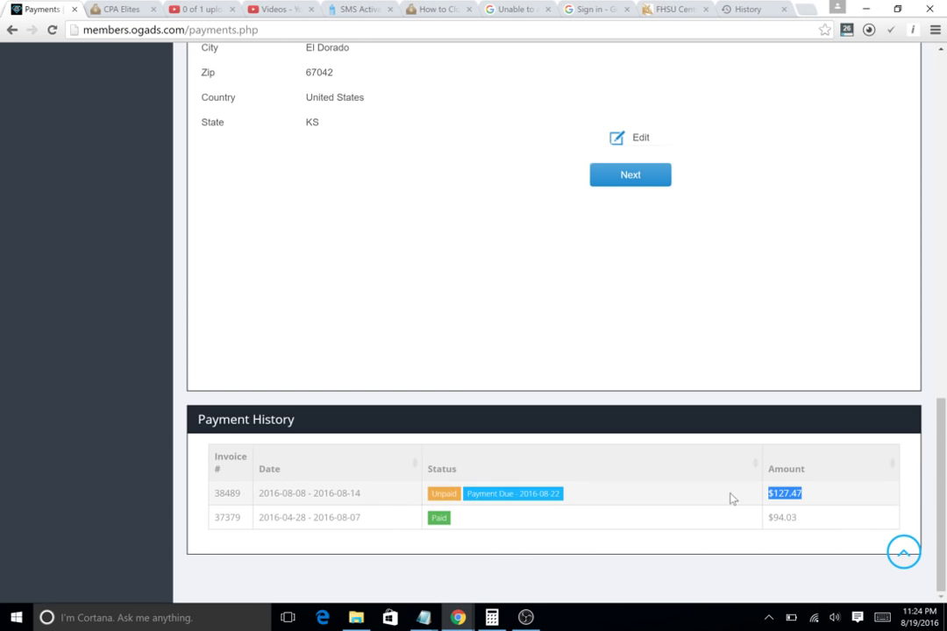
click(903, 553)
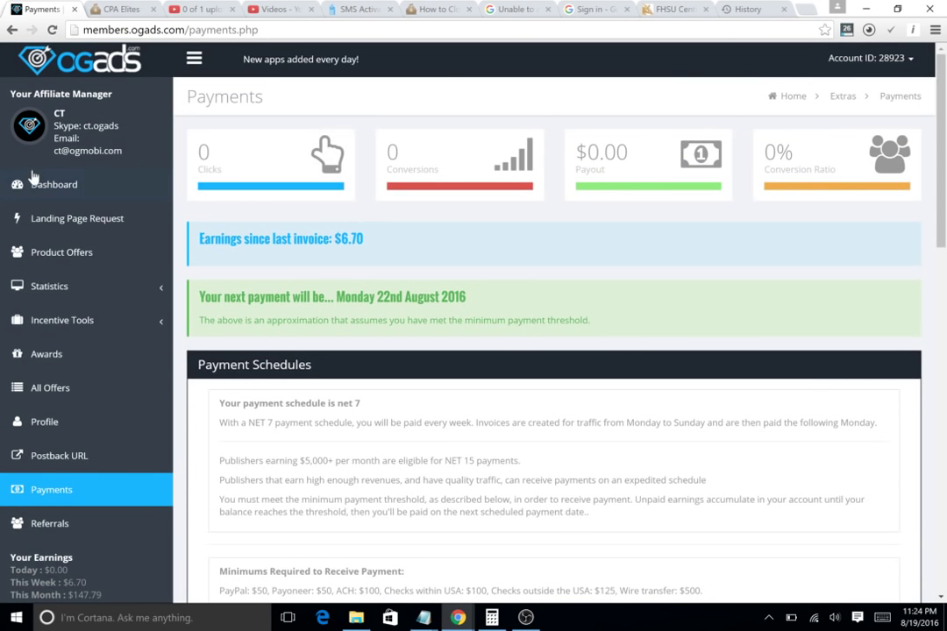
click(32, 179)
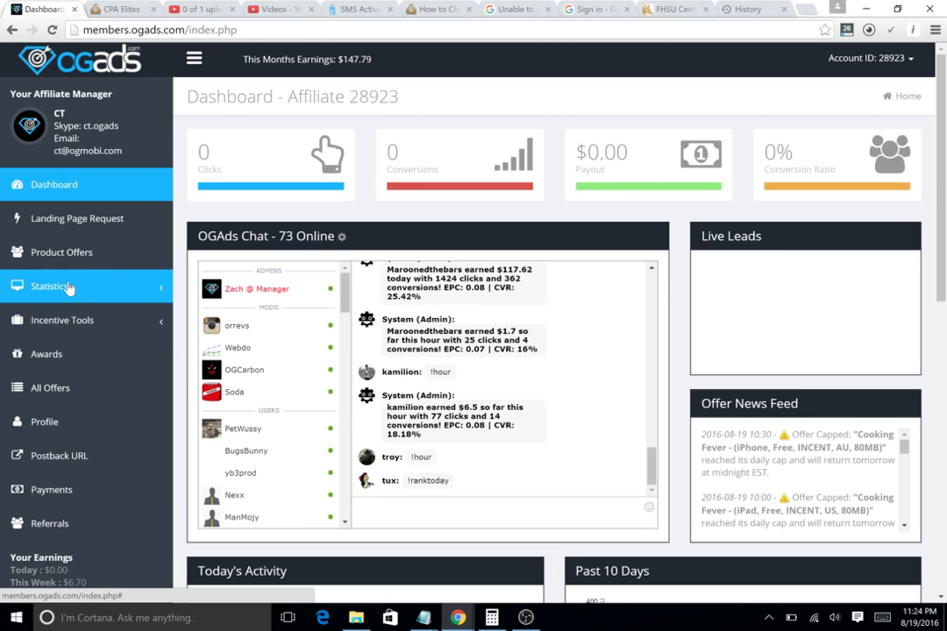
- Go to Incentive Tools > Content Locker to reach the locker creation form
click(112, 289)
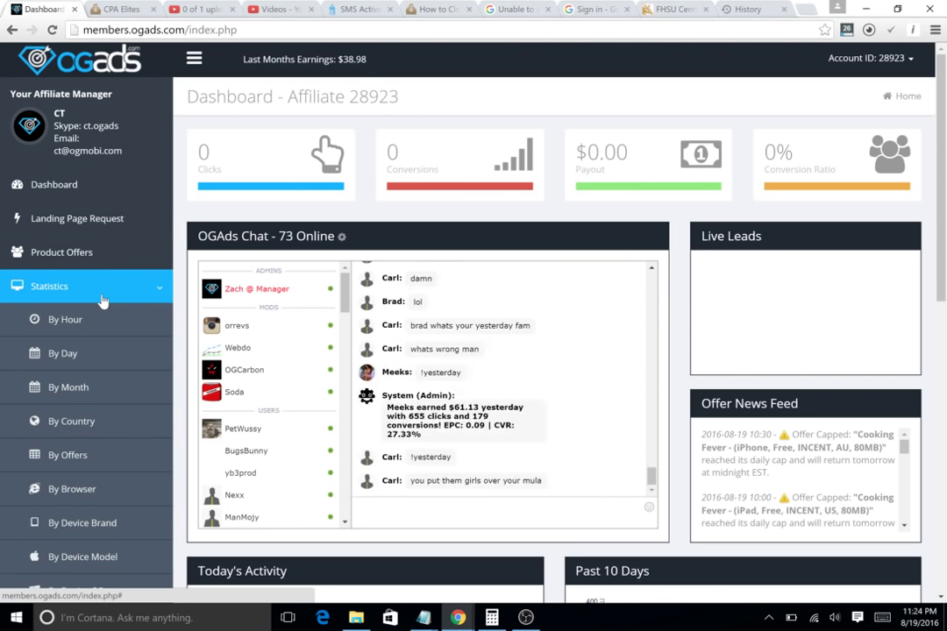
click(100, 302)
click(79, 323)
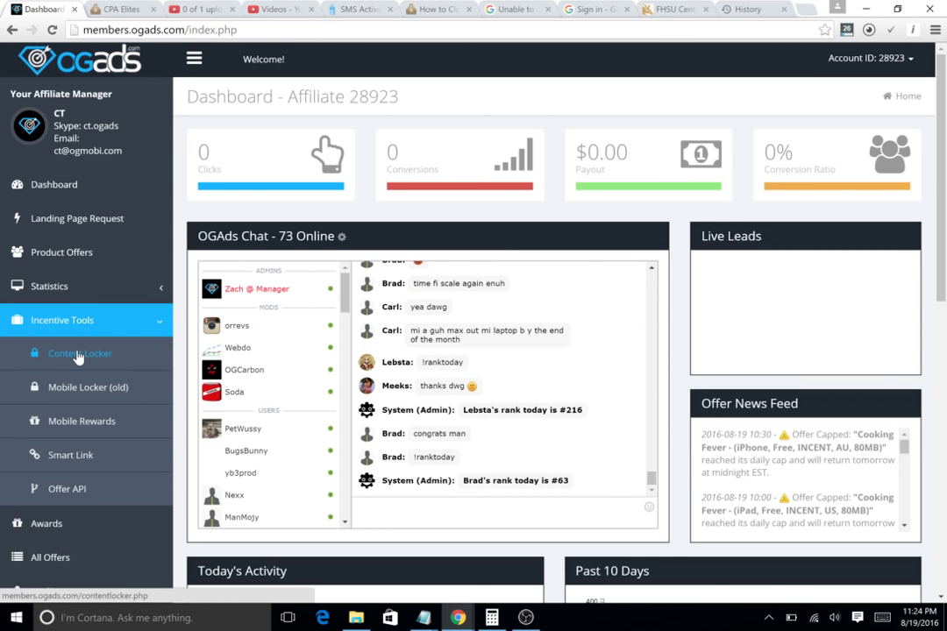
click(79, 354)
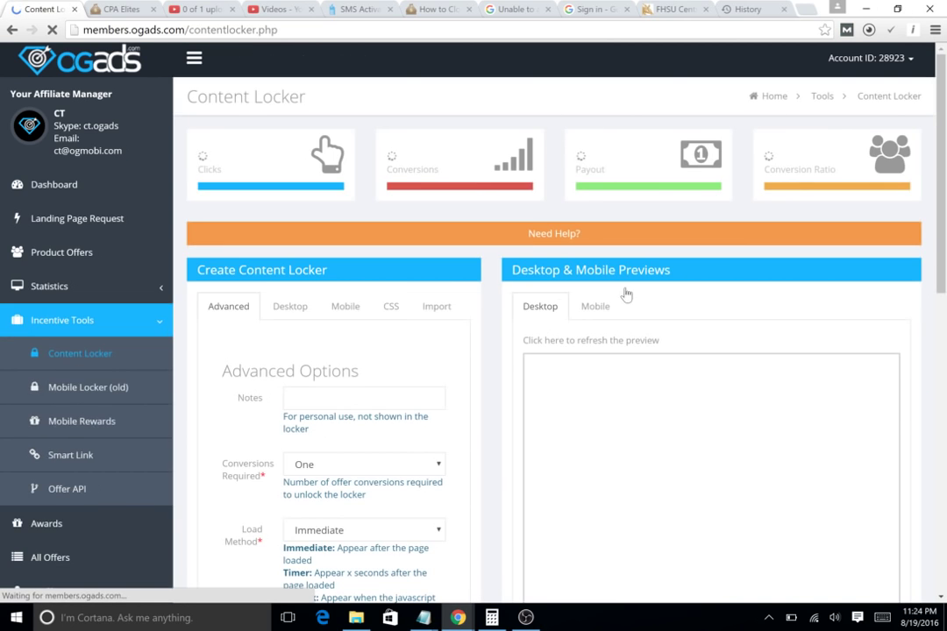
scroll(944, 215, down, 1)
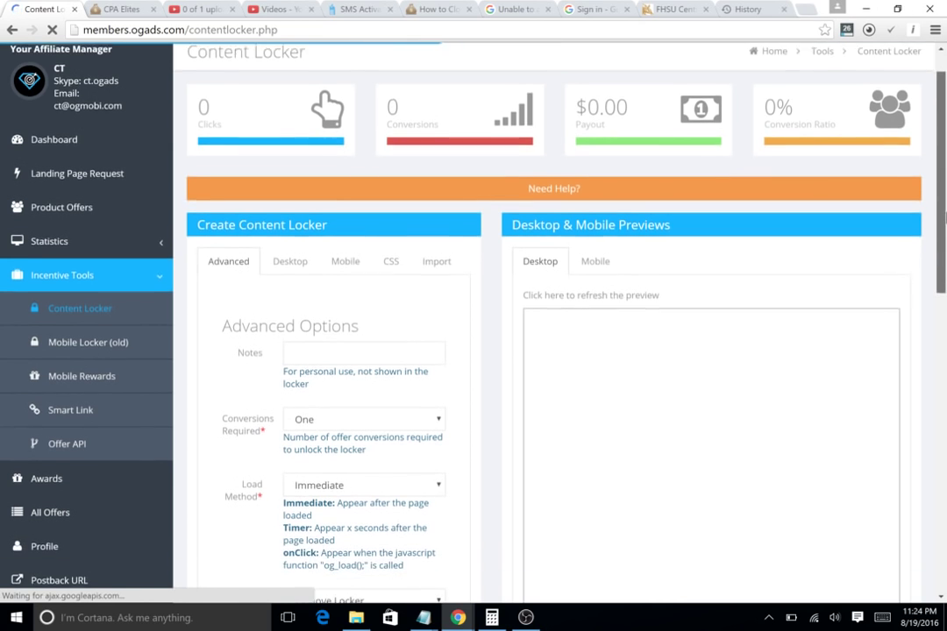
drag(944, 215, 936, 273)
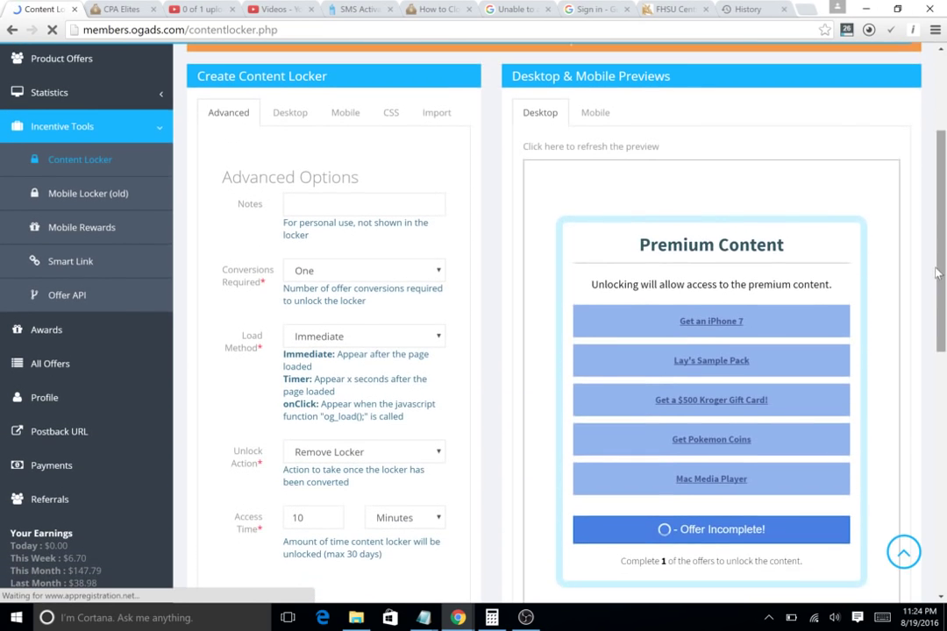
- Note the locker as 'Pokemon Go Locker' and require two conversions
click(333, 203)
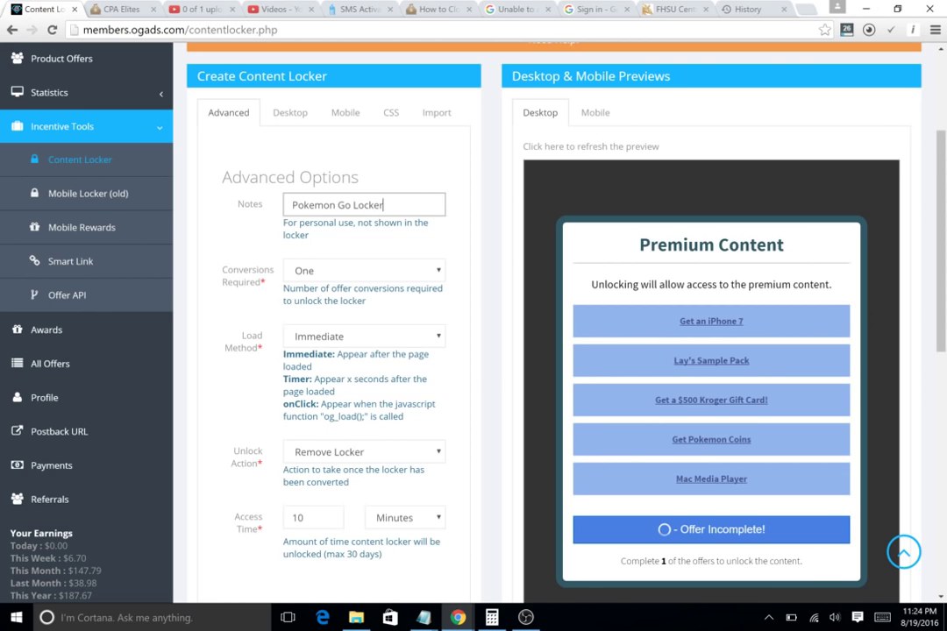
key(Tab)
click(322, 273)
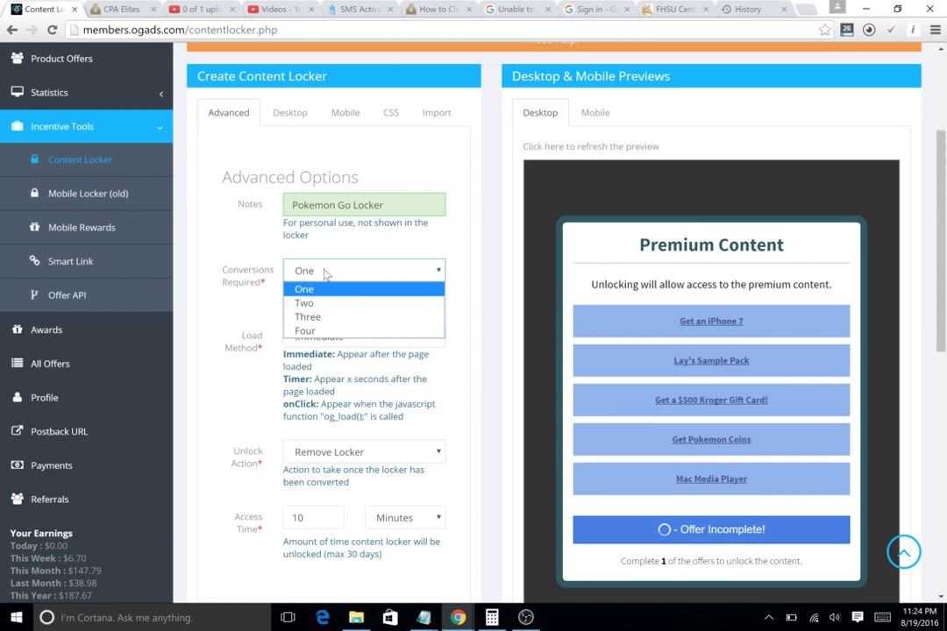
key(Escape)
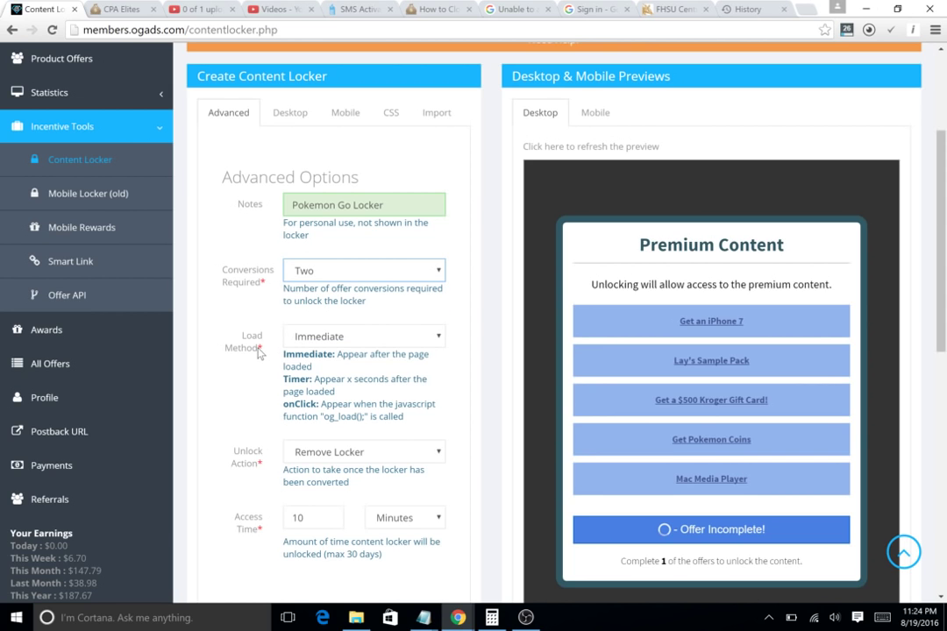
- Set the load method to Immediate and attempt to create the locker
key(Tab)
key(Down)
key(Down)
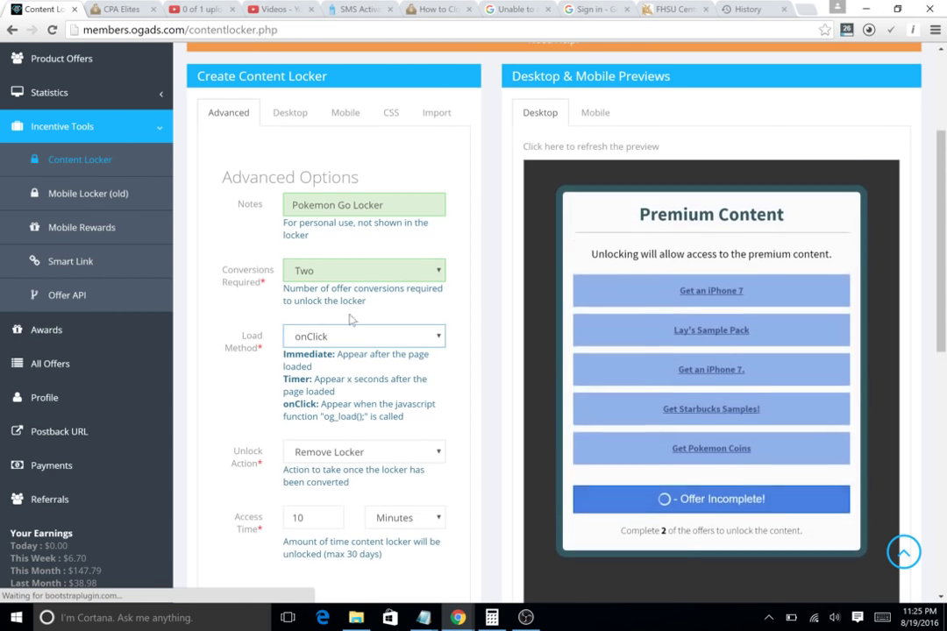
click(359, 335)
key(Up)
key(Up)
key(Return)
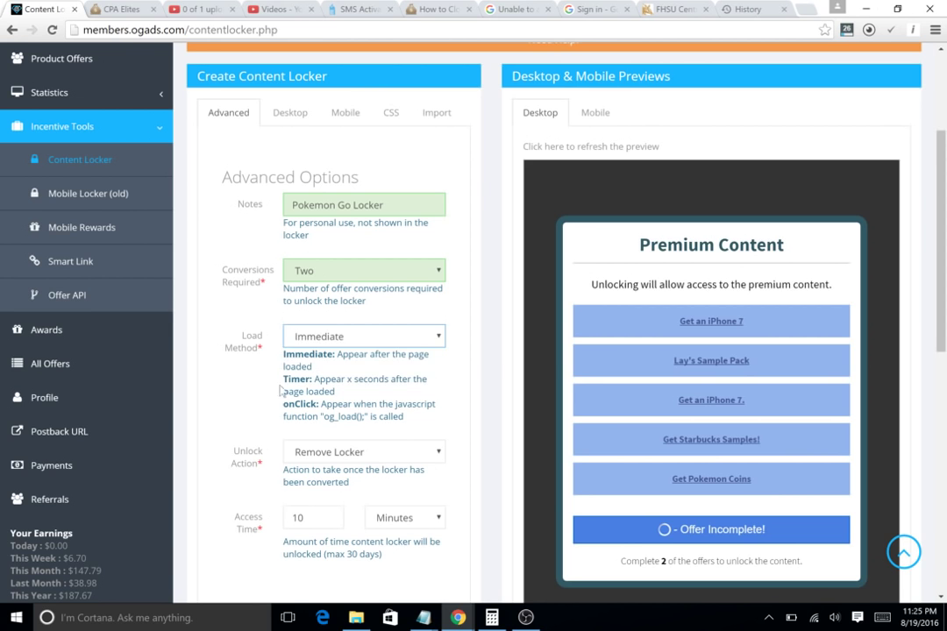
click(274, 413)
scroll(271, 413, down, 2)
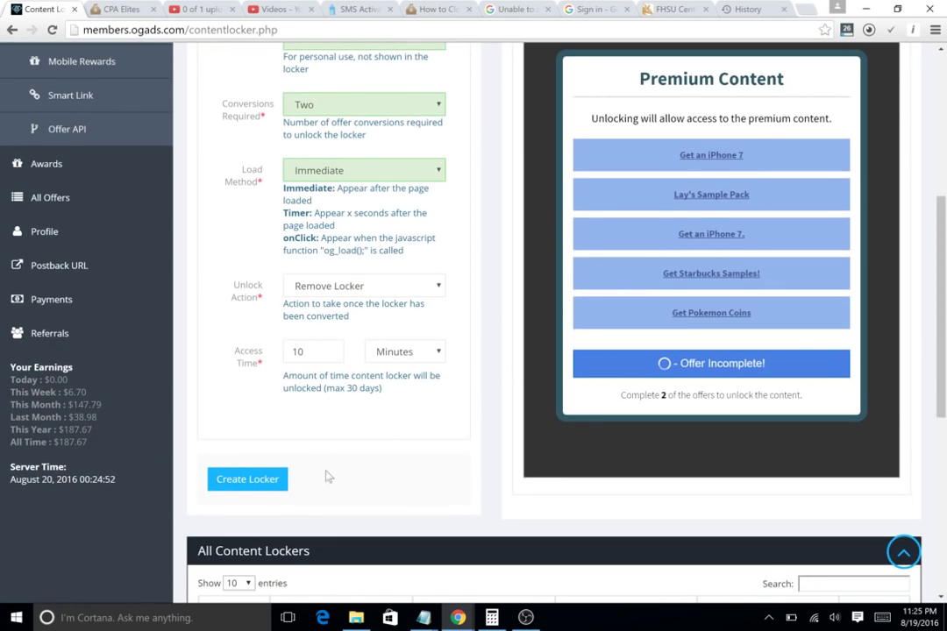
click(256, 485)
scroll(357, 417, up, 2)
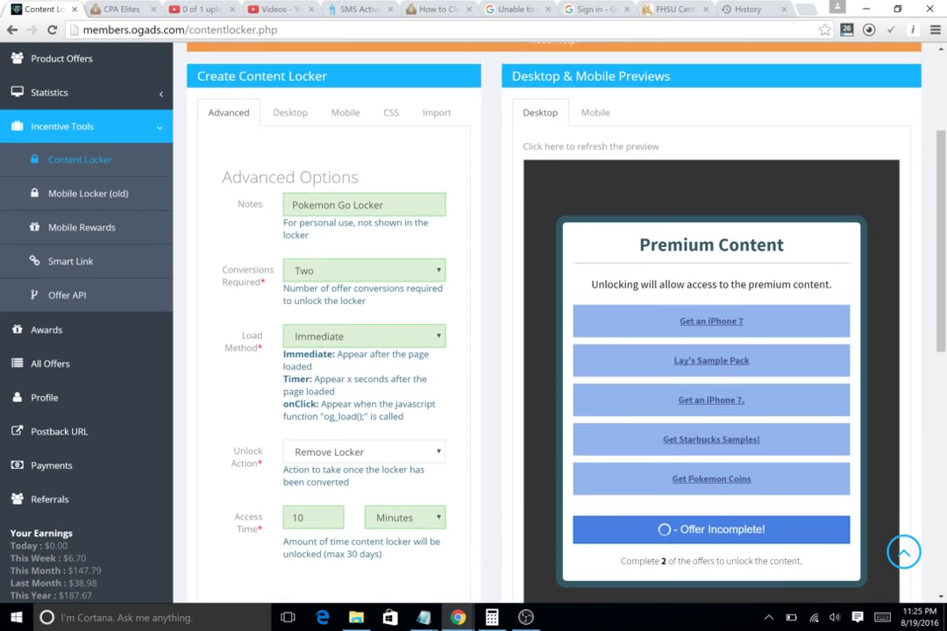
- Title the desktop locker 'Desktop Pokemon Go Coin Generator'
click(281, 123)
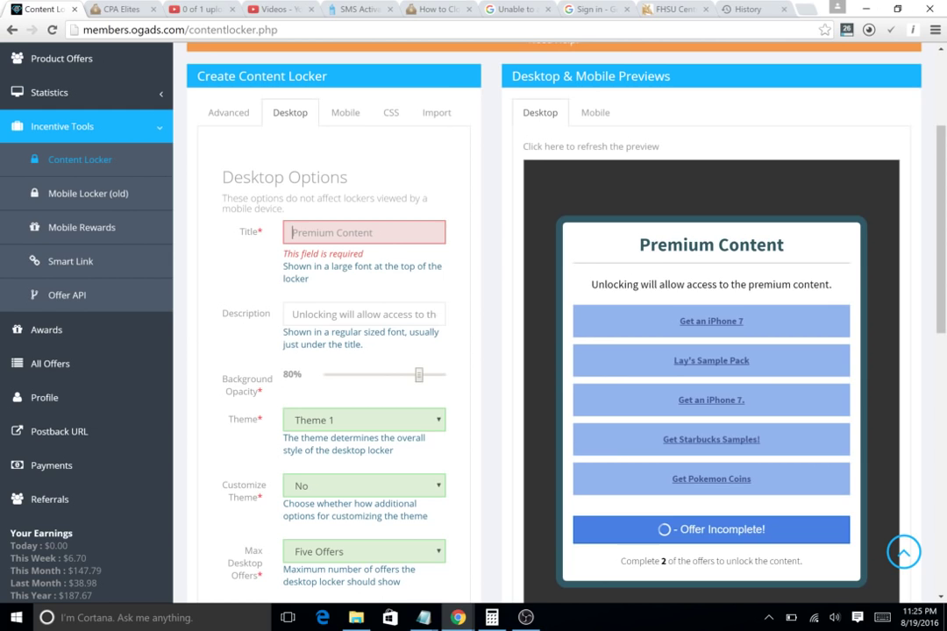
drag(650, 246, 784, 246)
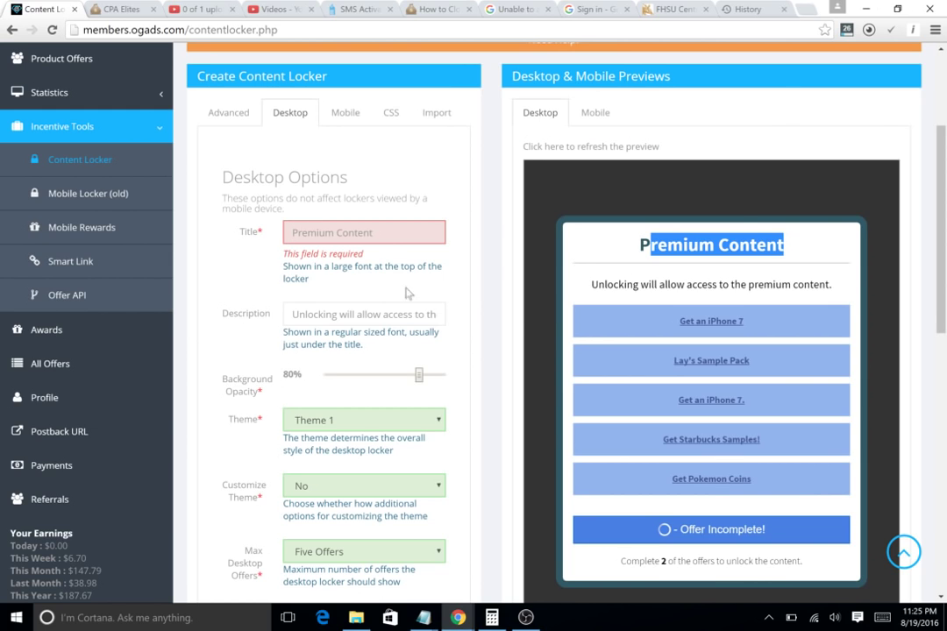
click(293, 232)
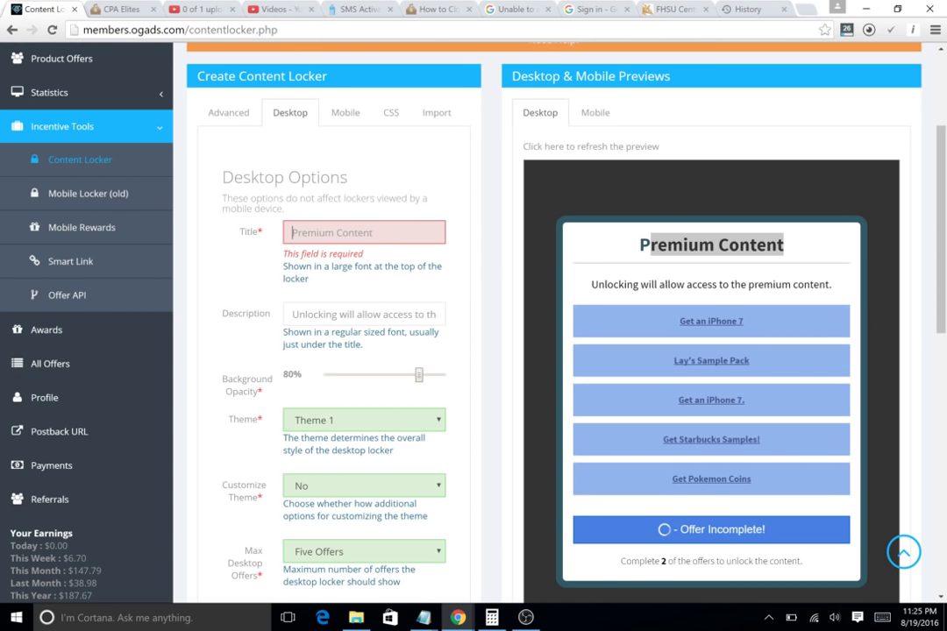
text(Desktop )
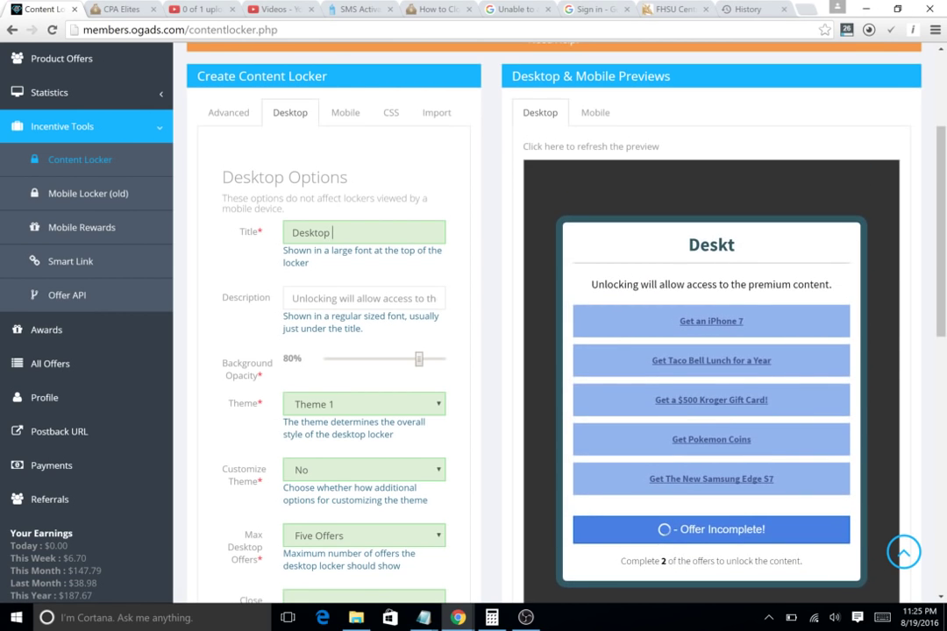
text(Pokemon Go Coin Gen)
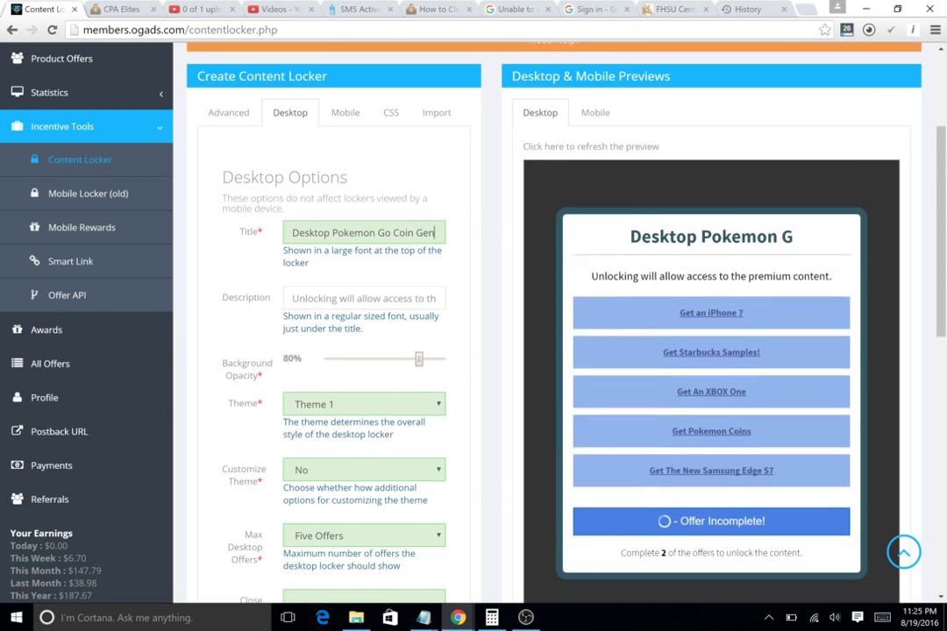
text(erator)
- Enter the desktop description 'Please download or complete 2 offers to unlock your pokemon go coins.'
click(364, 298)
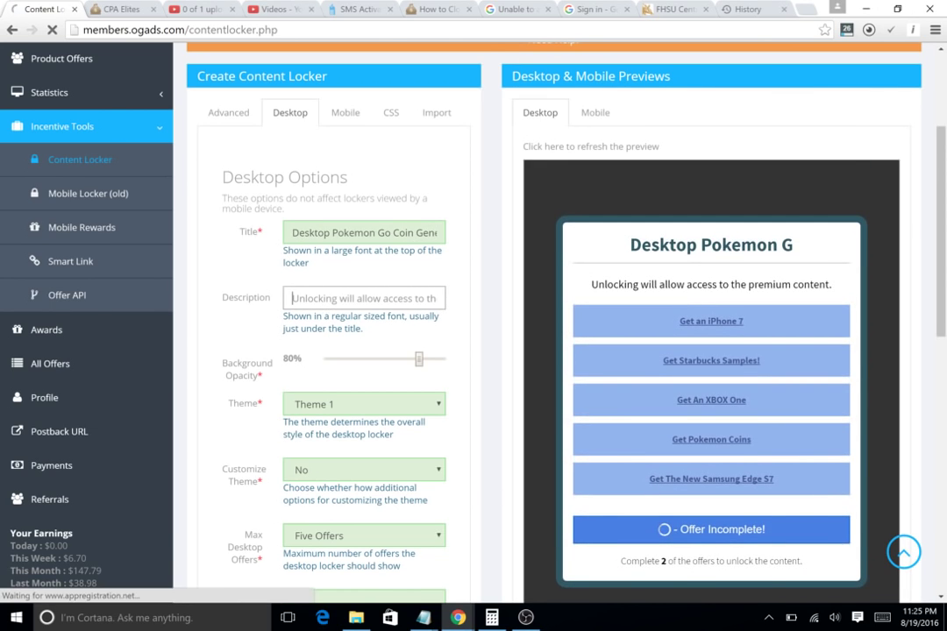
text(Pl)
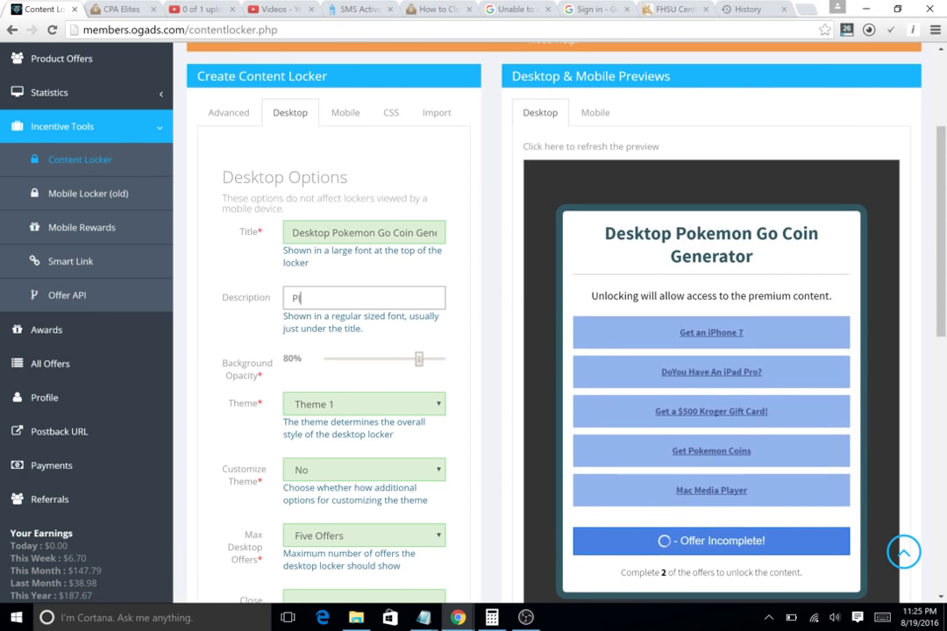
text(ease)
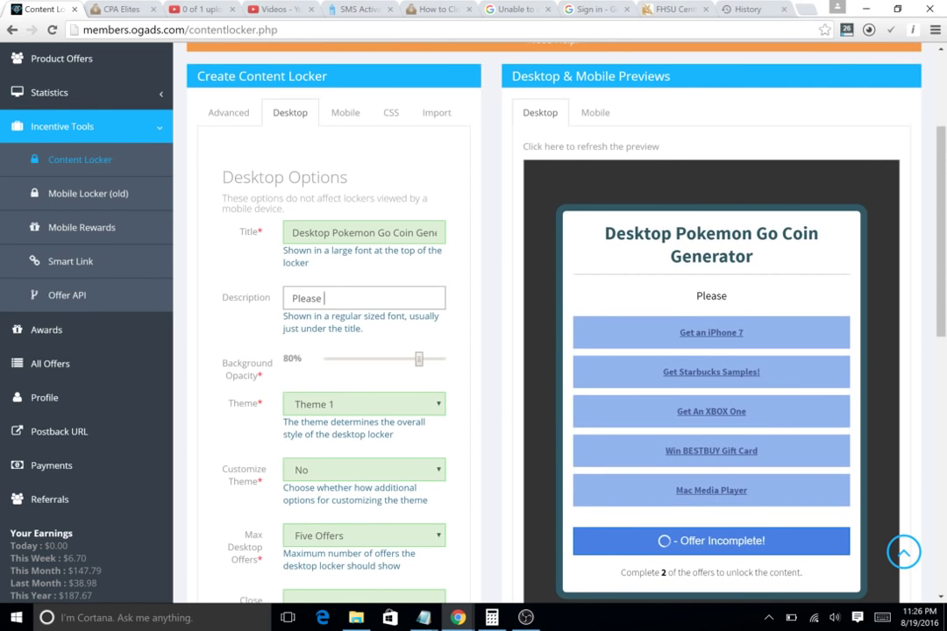
text(download o)
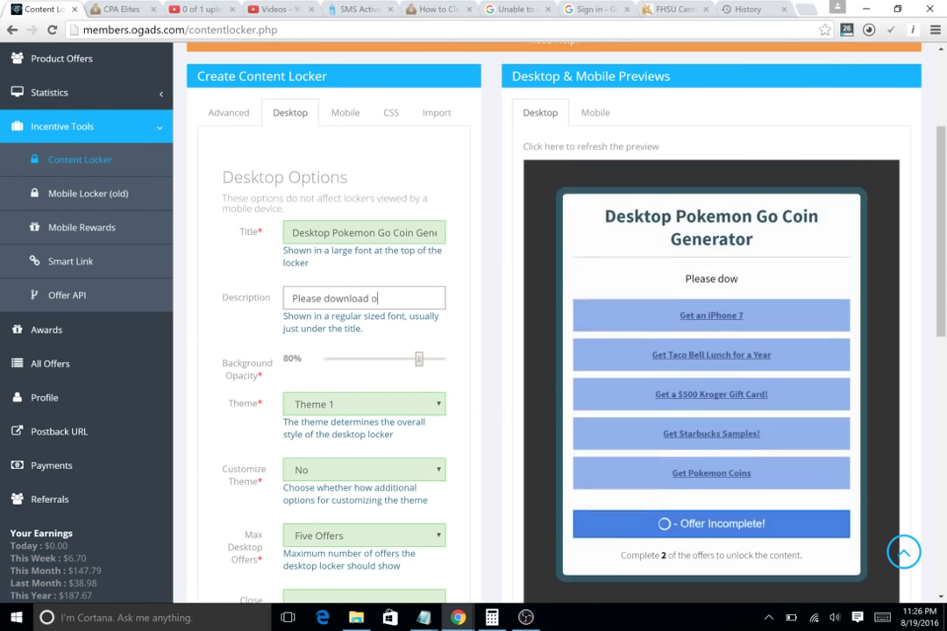
text(r complete 2 o)
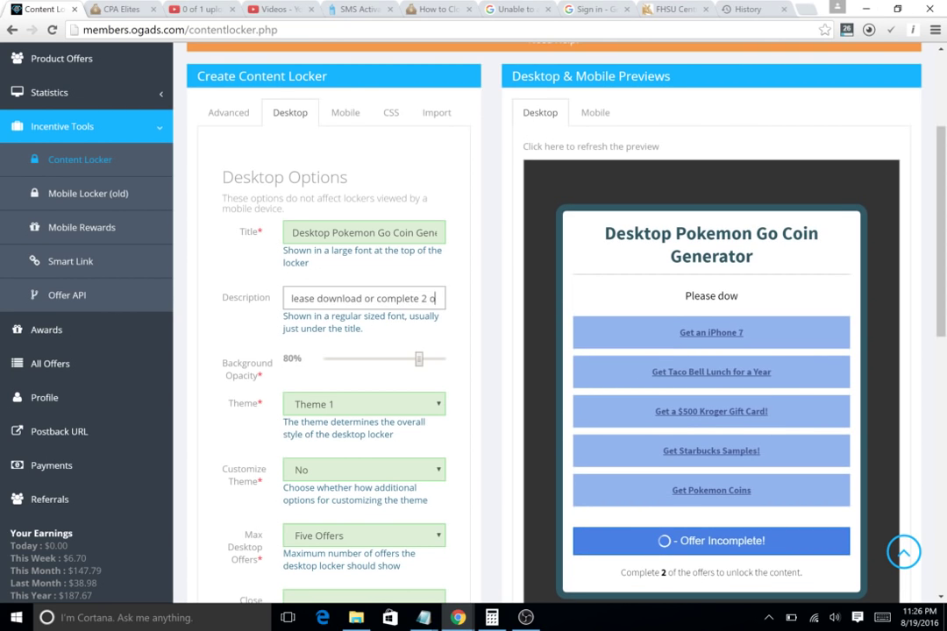
text(ffers to un)
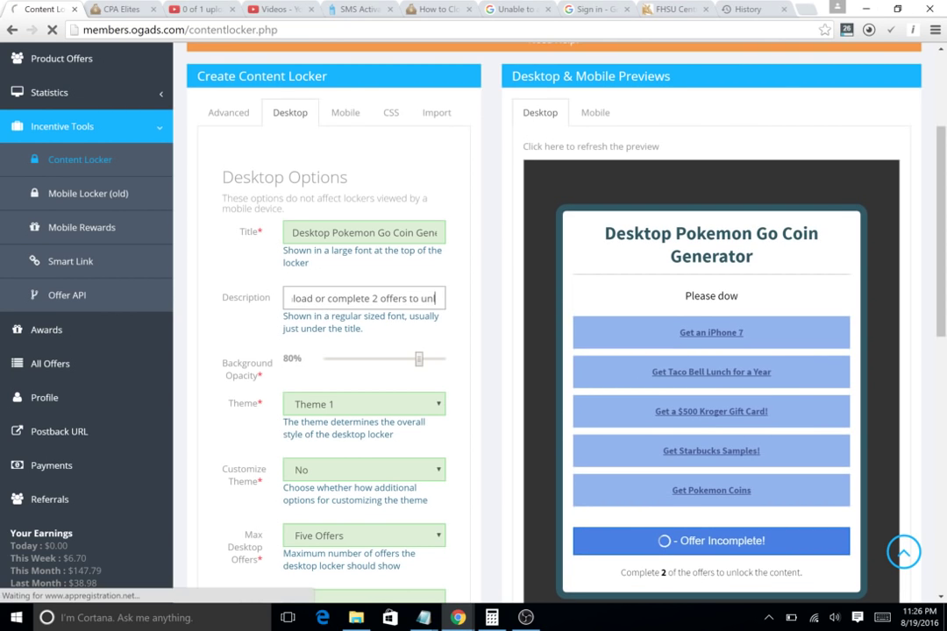
text(lock your pokemon go coins.)
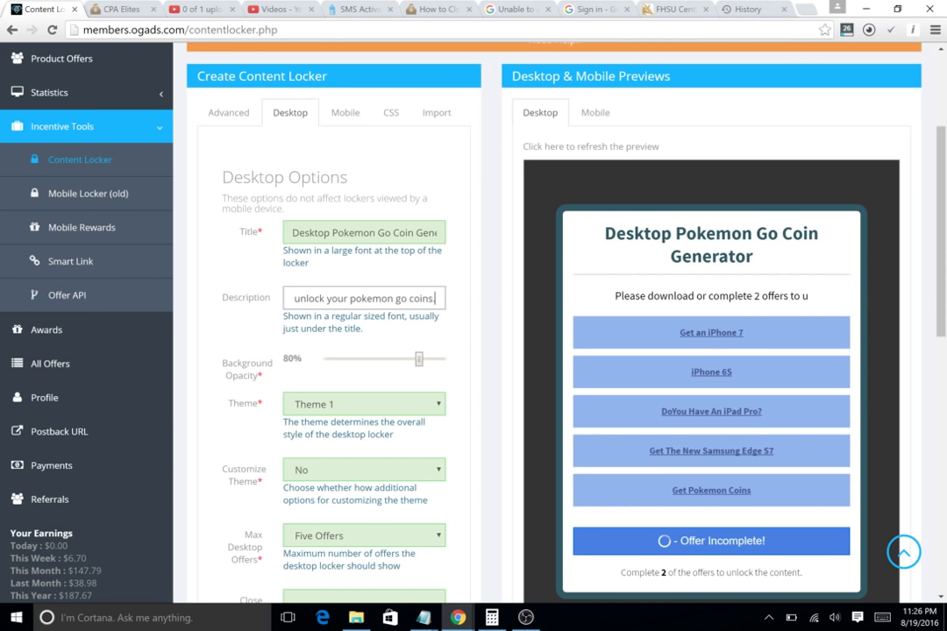
key(Tab)
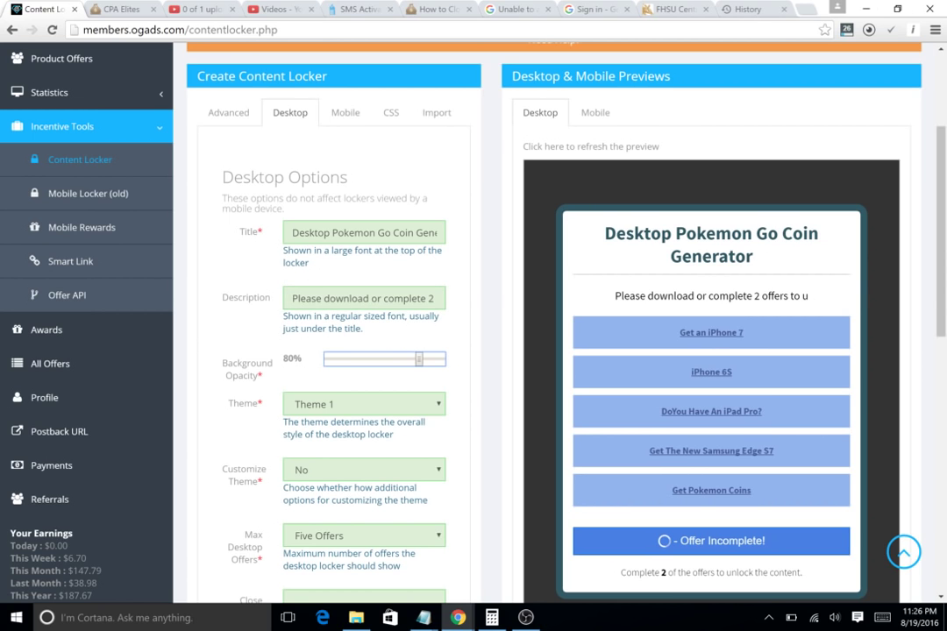
- Select Theme 3, leave Customize Theme at No, and keep the desktop offer maximum at five
click(328, 403)
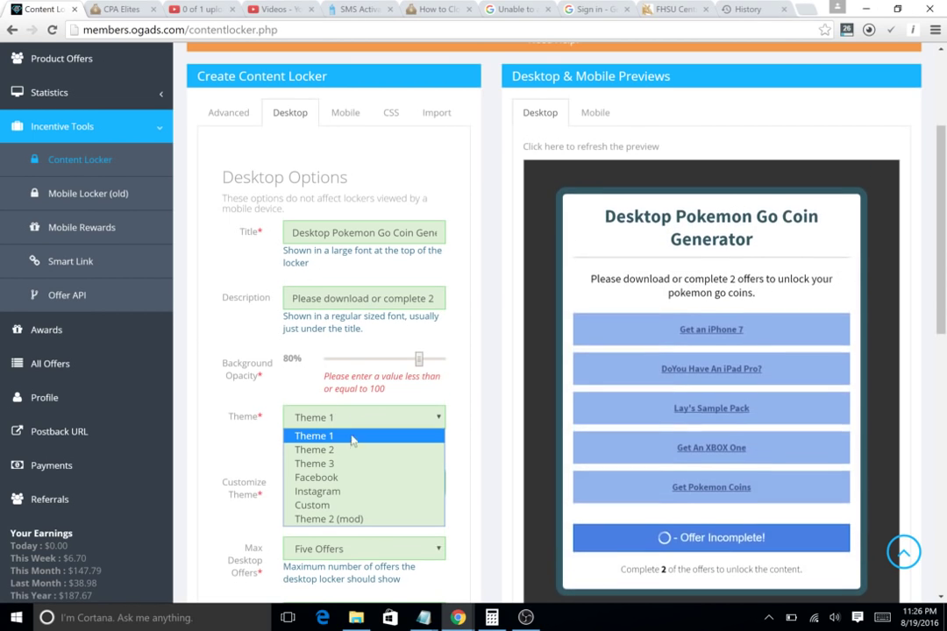
click(307, 463)
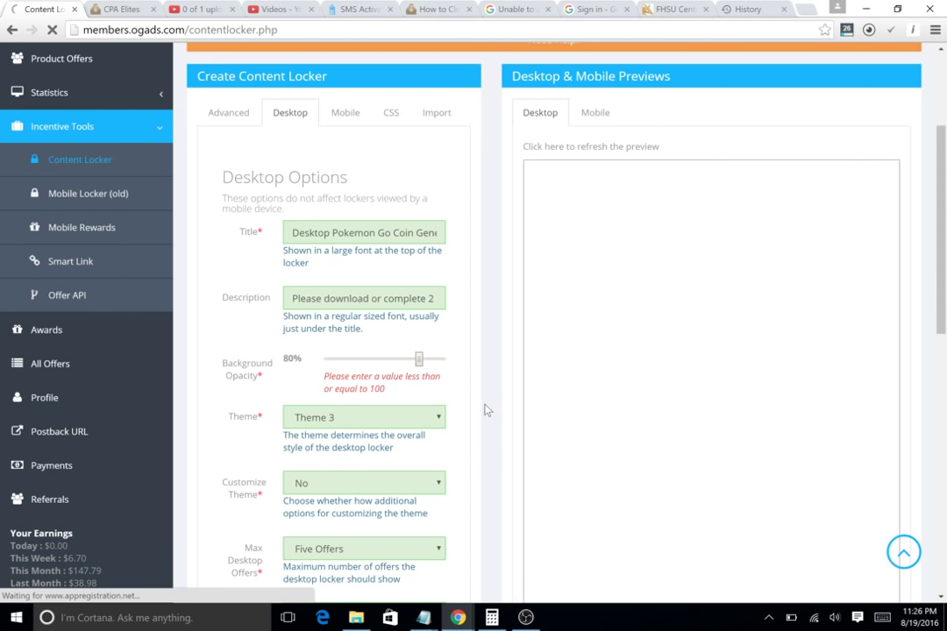
scroll(478, 414, down, 3)
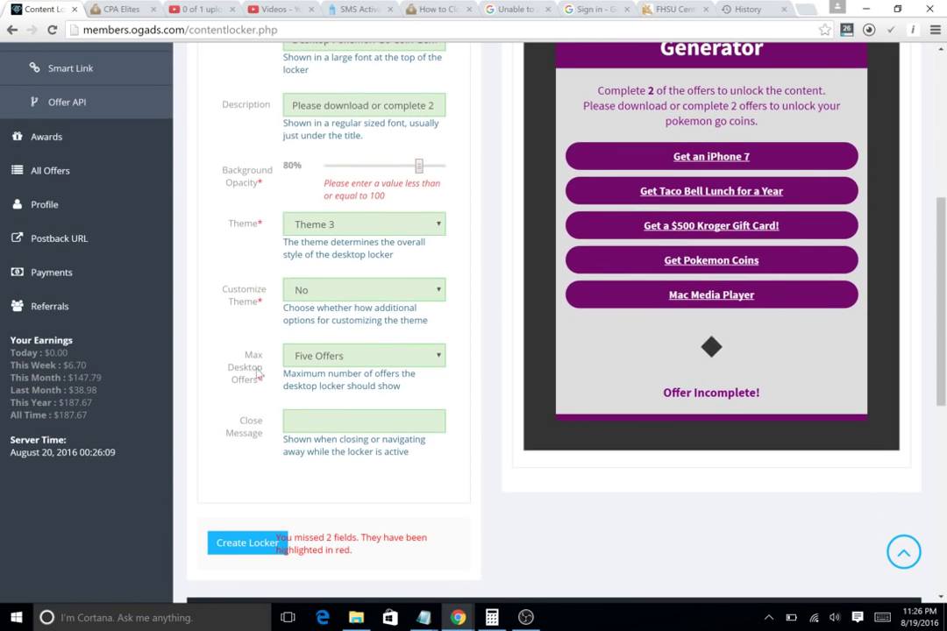
click(351, 291)
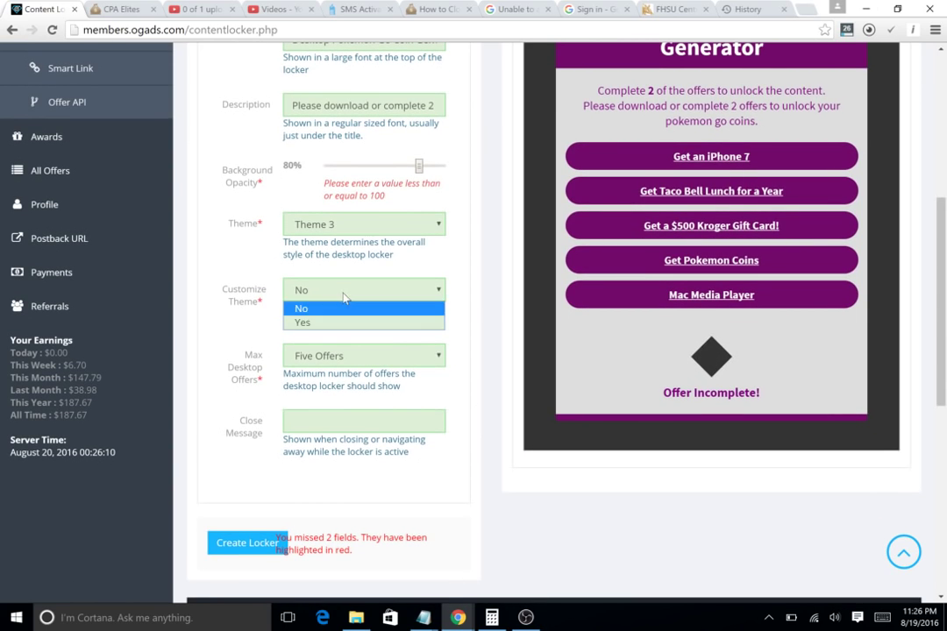
click(302, 320)
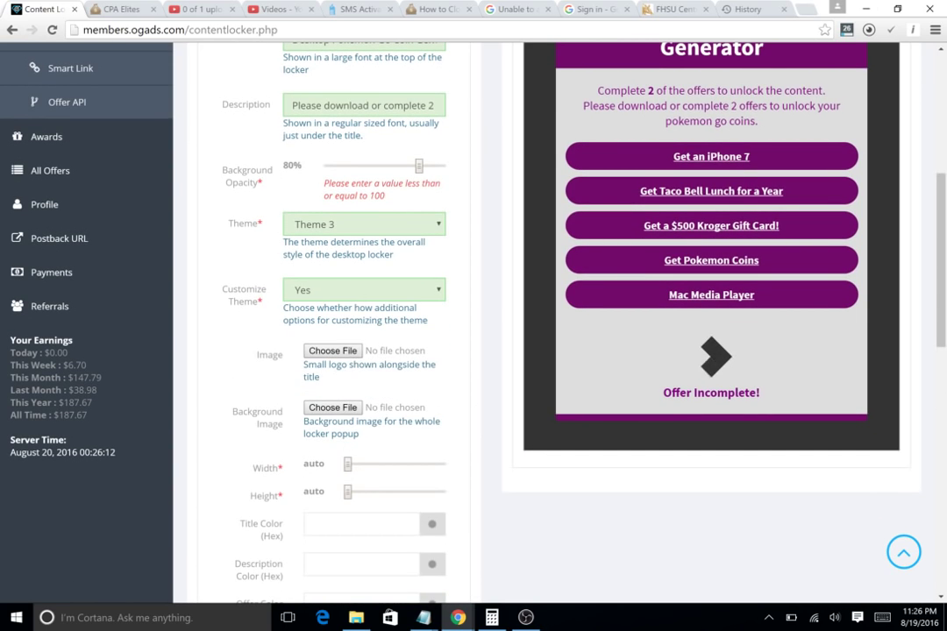
click(355, 288)
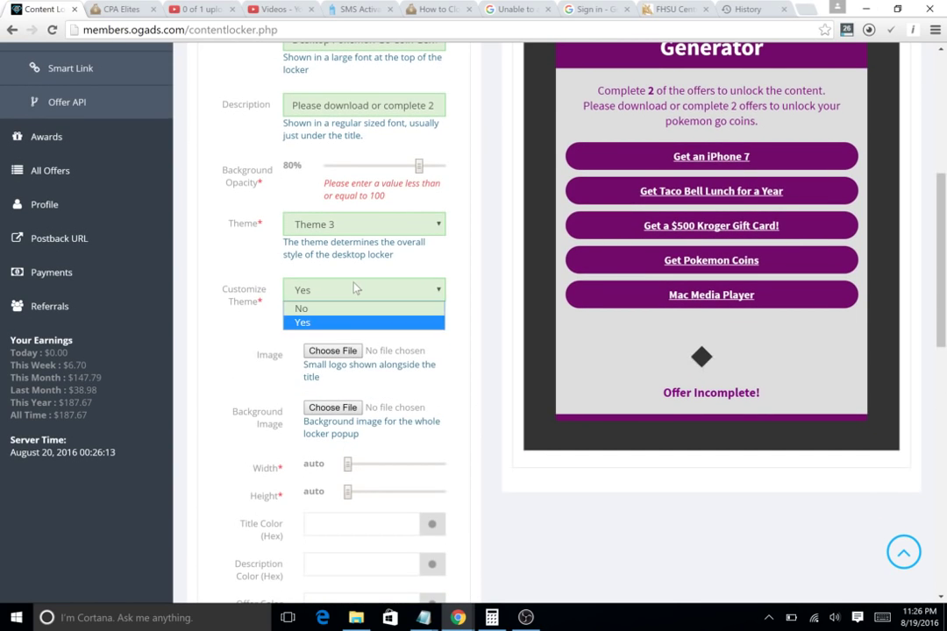
click(298, 306)
click(349, 355)
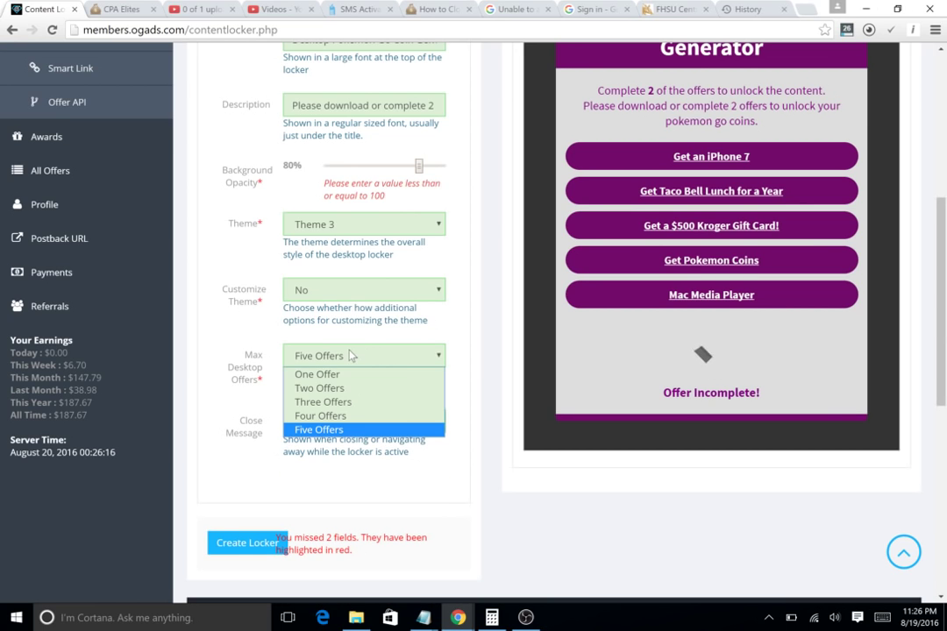
- Keep Five Offers and add a close message thanking visitors, asking up to 30 minutes' wait
click(362, 431)
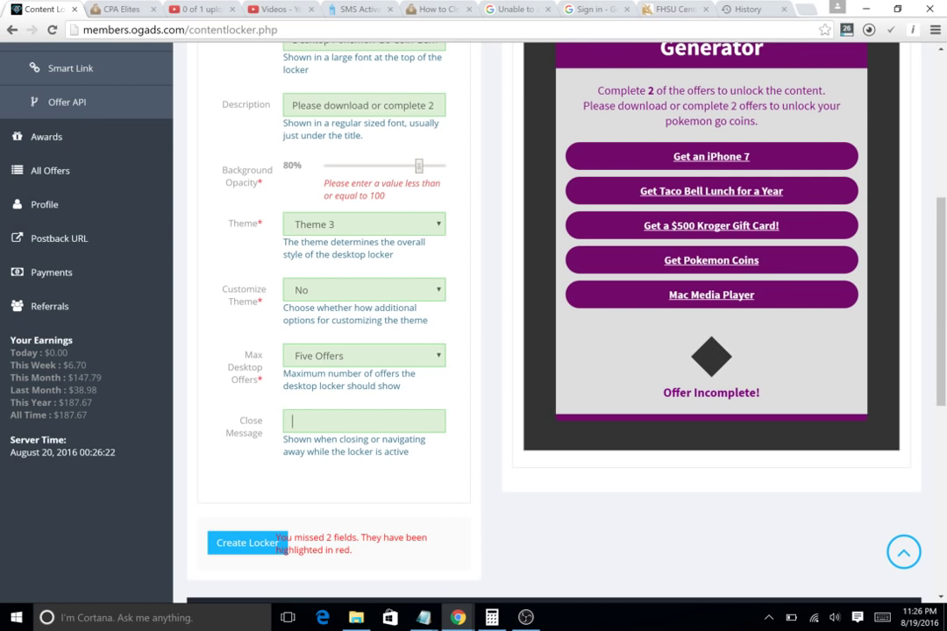
text(Hey, thank you for)
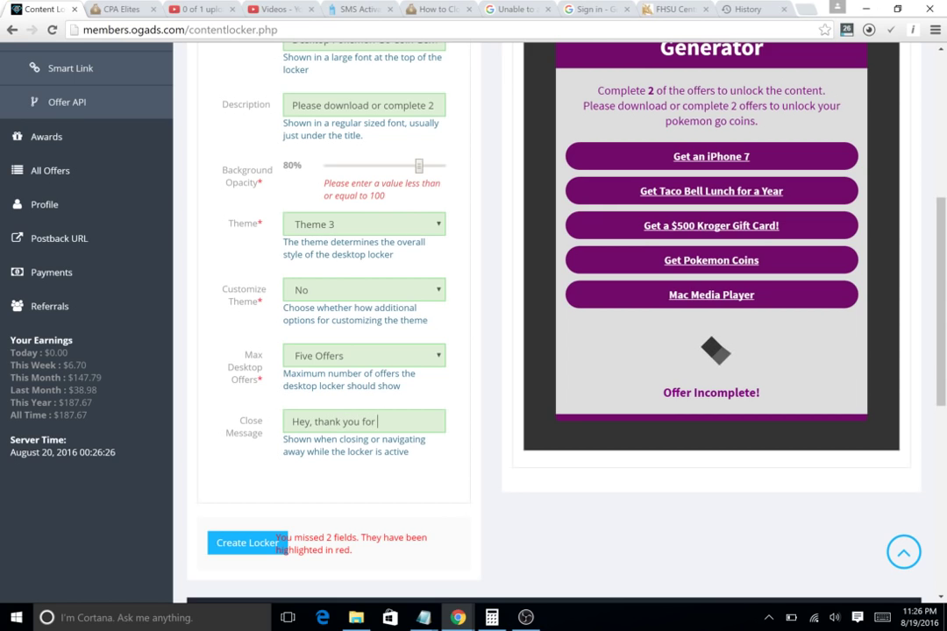
text( supporting)
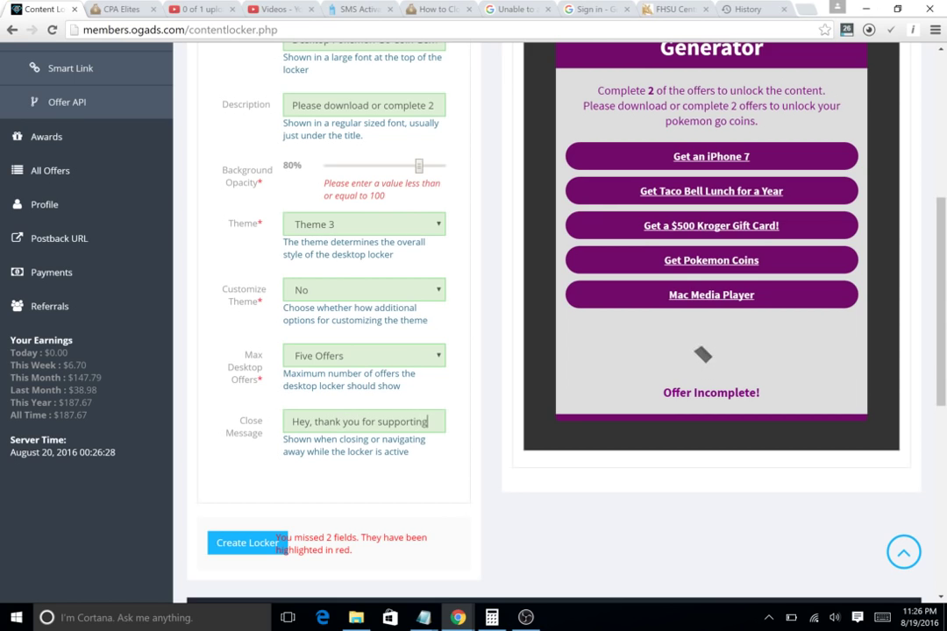
text( us. Please)
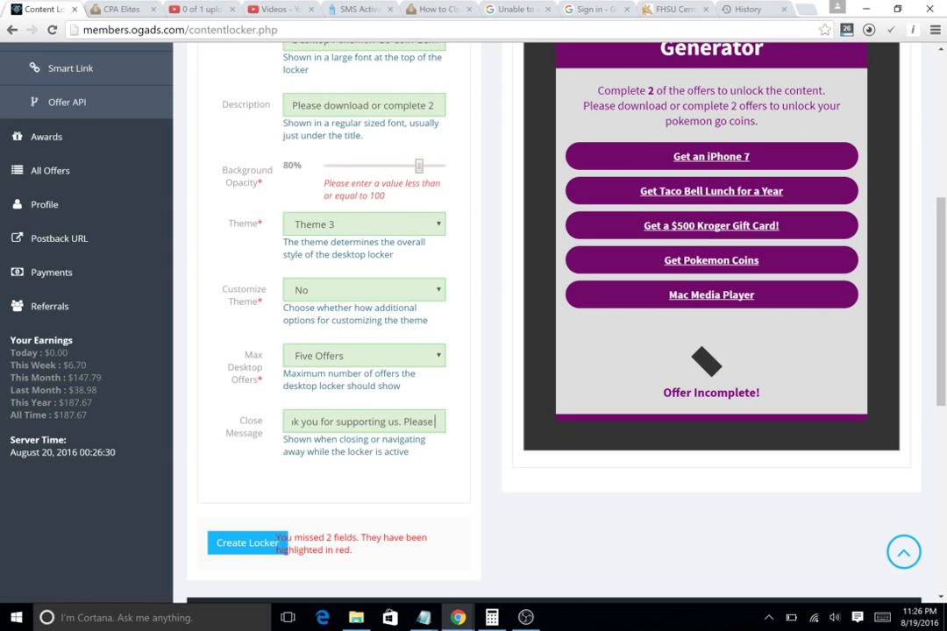
text( wait up t)
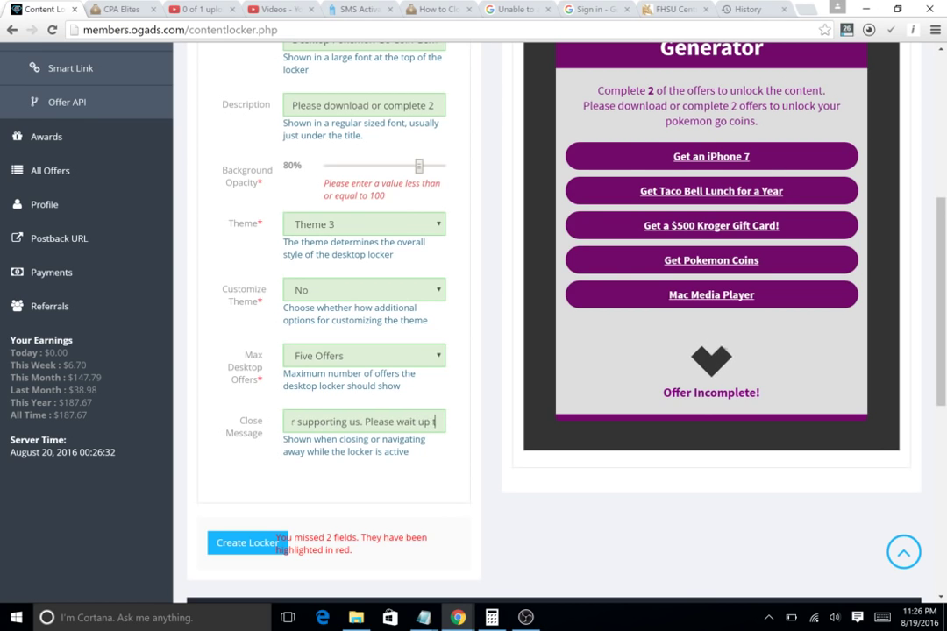
text(o 30 minutes to)
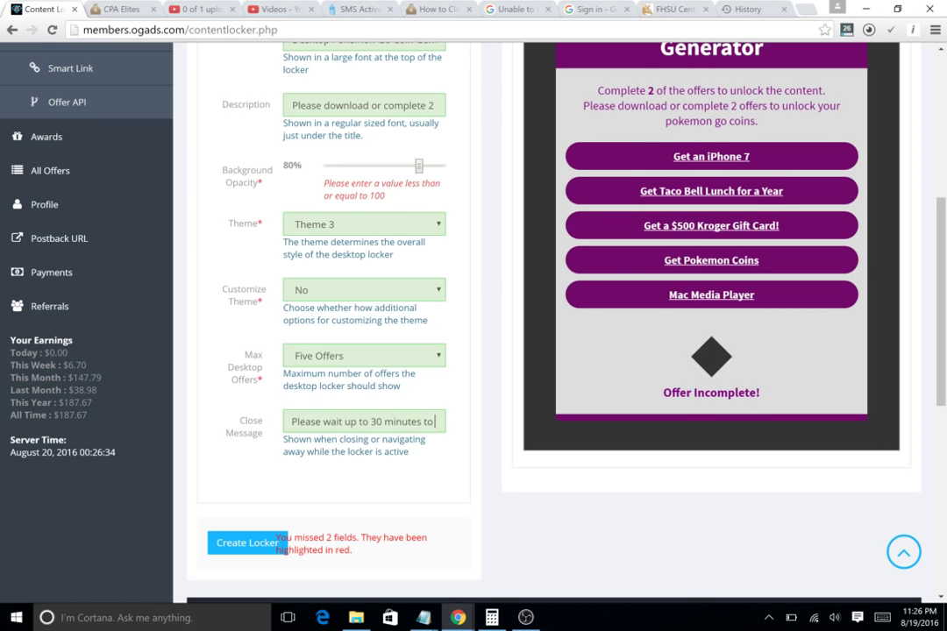
text( get your pokem)
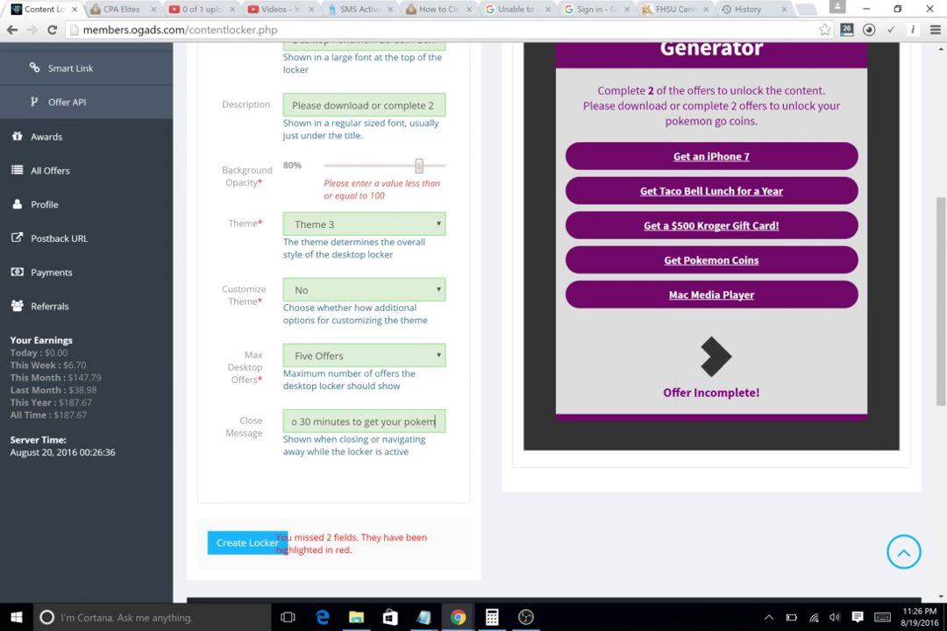
text(on go coins. TH)
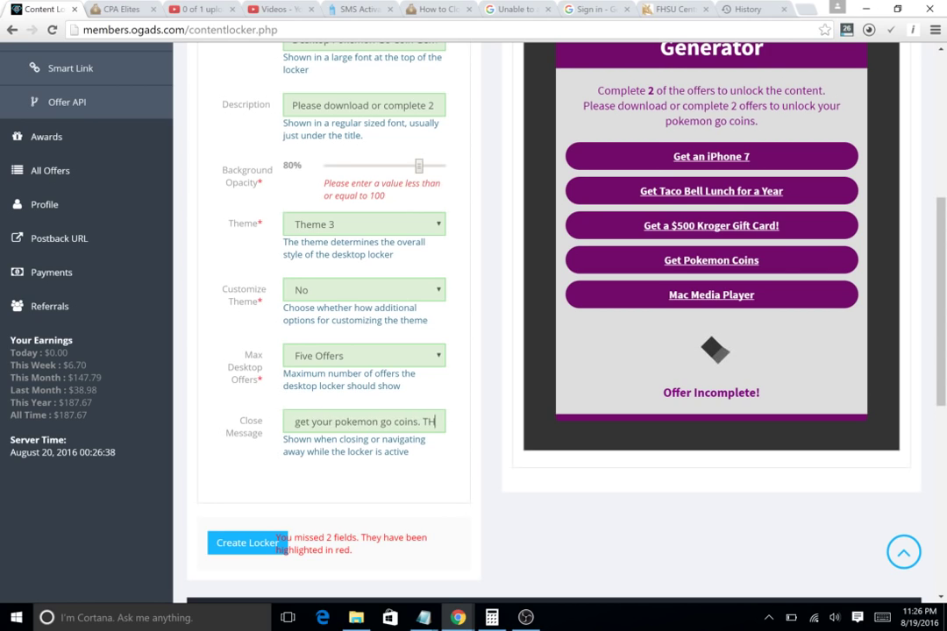
text(anks)
key(BackSpace)
key(BackSpace)
key(BackSpace)
key(BackSpace)
key(BackSpace)
text(han)
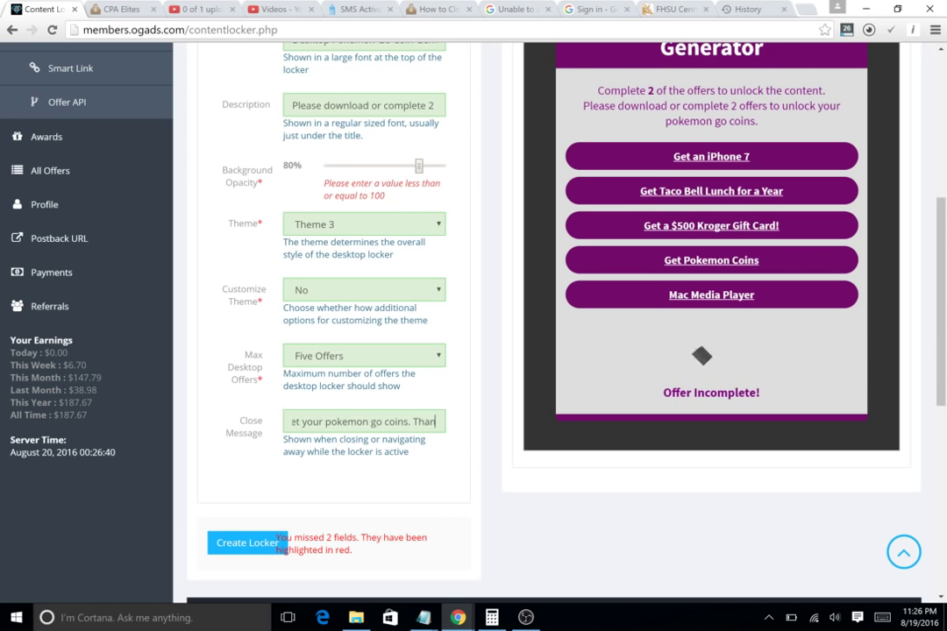
text(ks and have a gr)
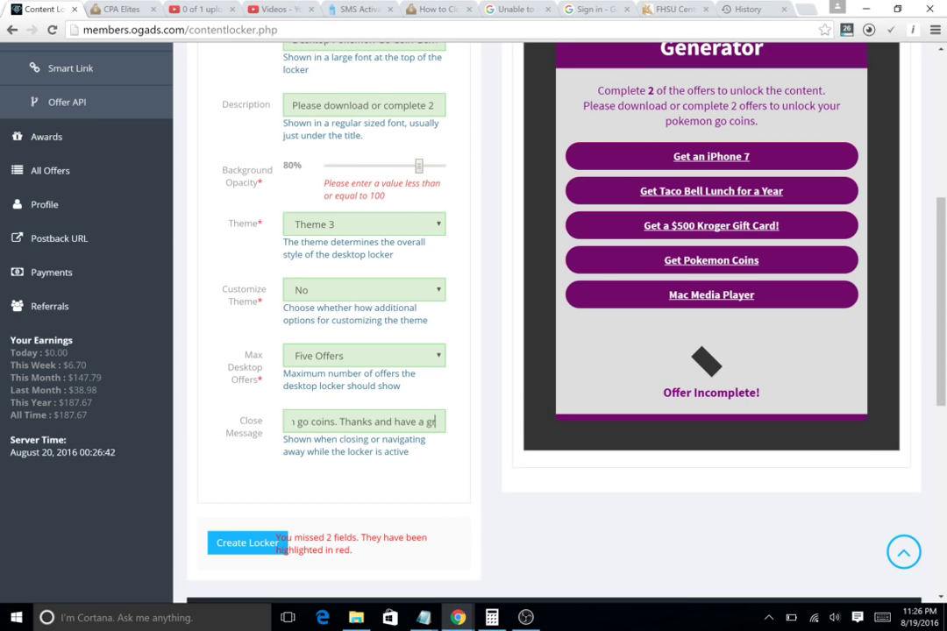
text(eat day! :)
click(235, 518)
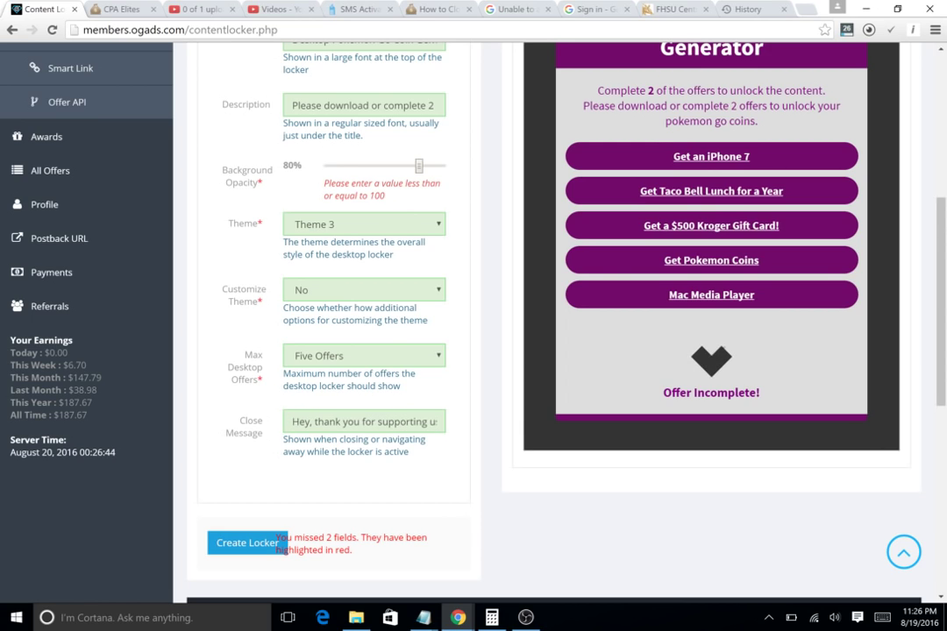
scroll(454, 354, up, 1)
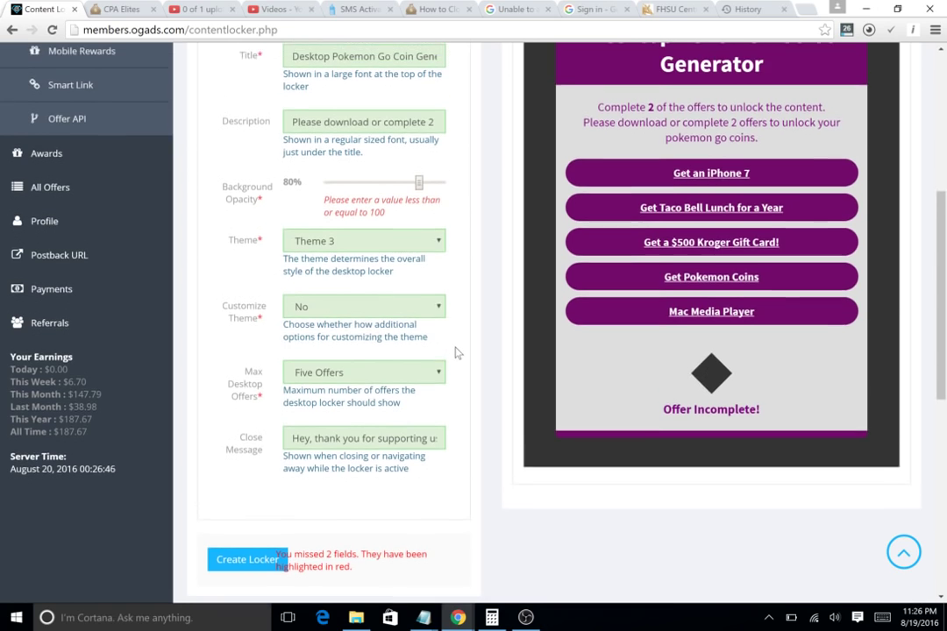
scroll(454, 352, up, 4)
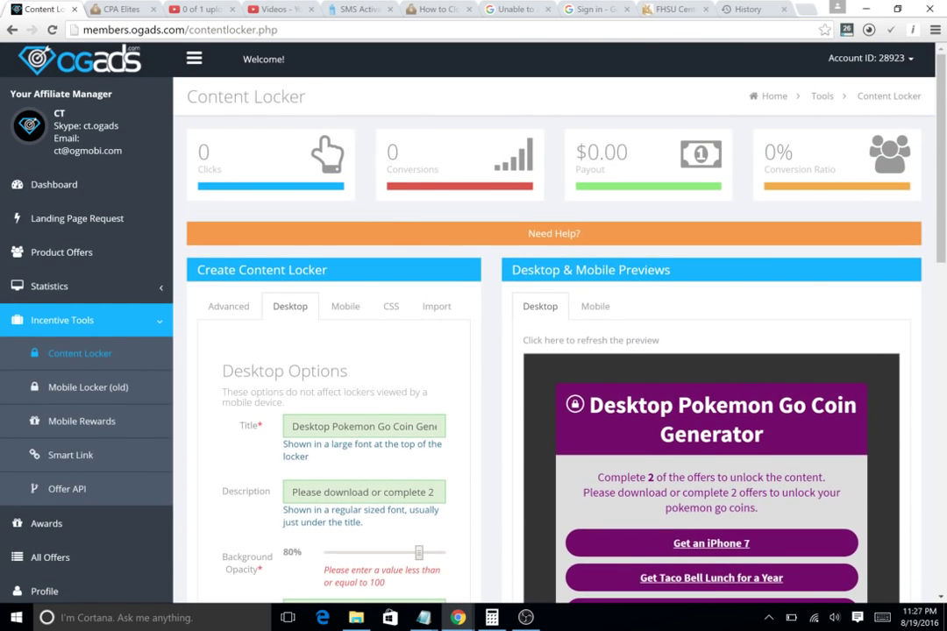
- Title the mobile locker 'Mobile Pokemon Go Coin Generator' from the desktop title
click(342, 307)
text(Desktop Pokemon Go Coin Generator)
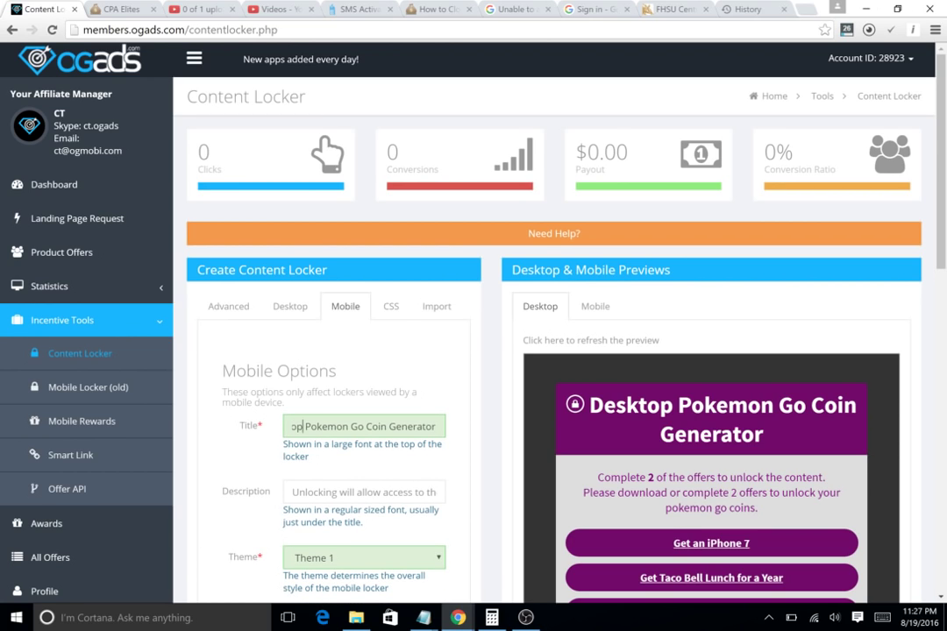
key(ctrl+shift+Left)
text(Mo)
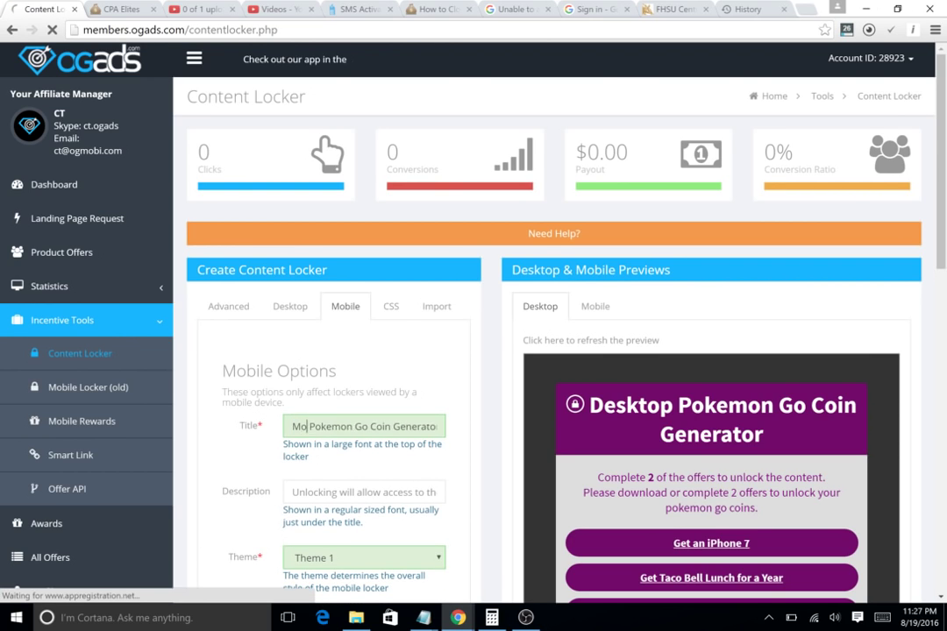
text(bile)
key(Tab)
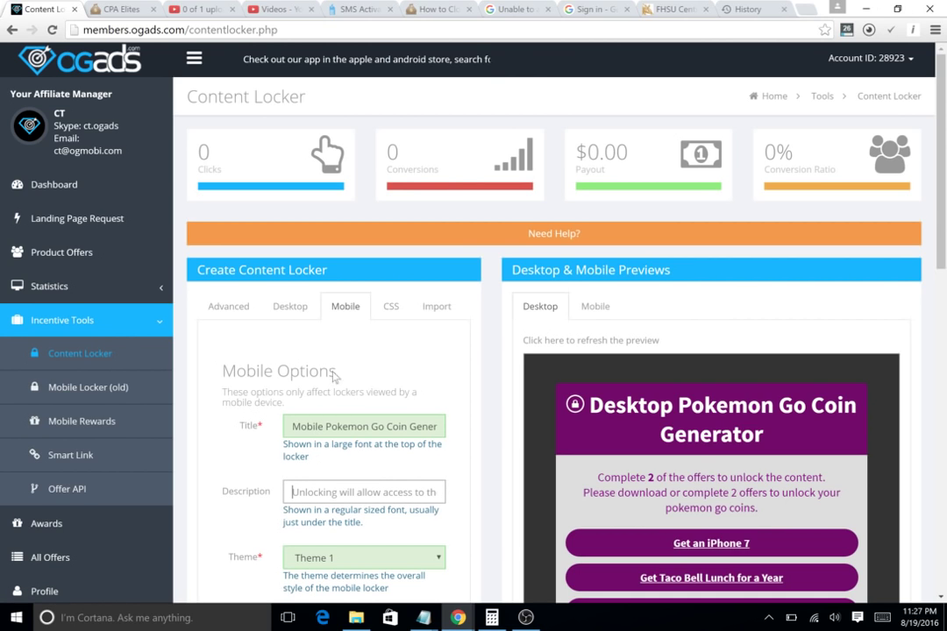
- Enter the mobile description 'Please download 2 apps on your phone to unlock your pokemon go coins'
click(290, 306)
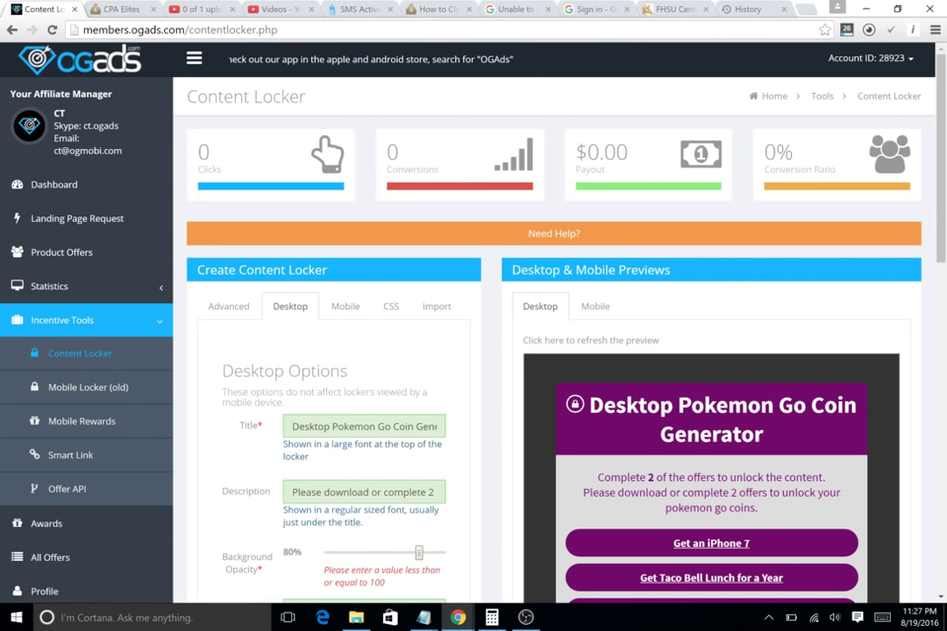
double_click(307, 493)
key(ctrl+a)
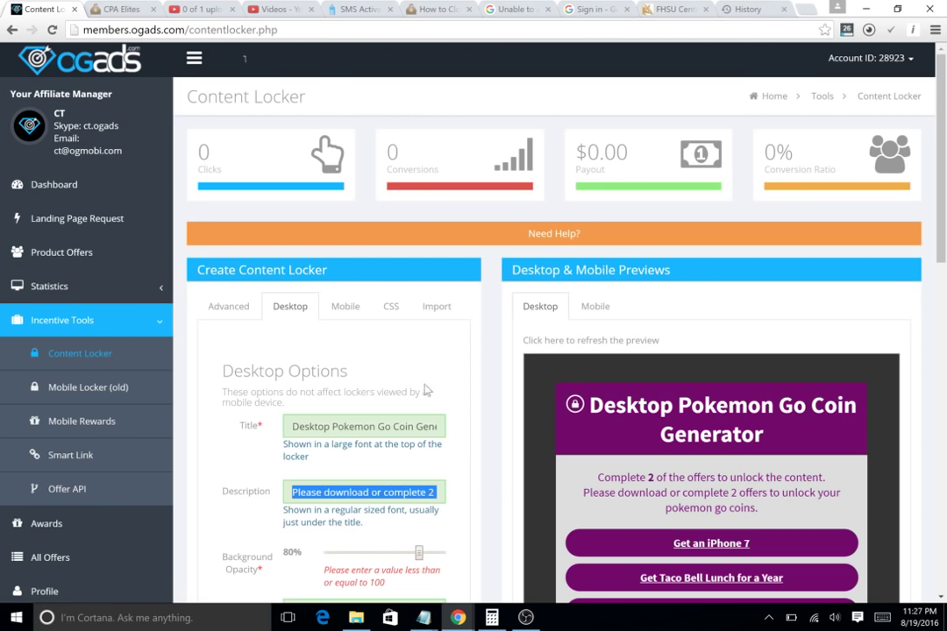
click(343, 307)
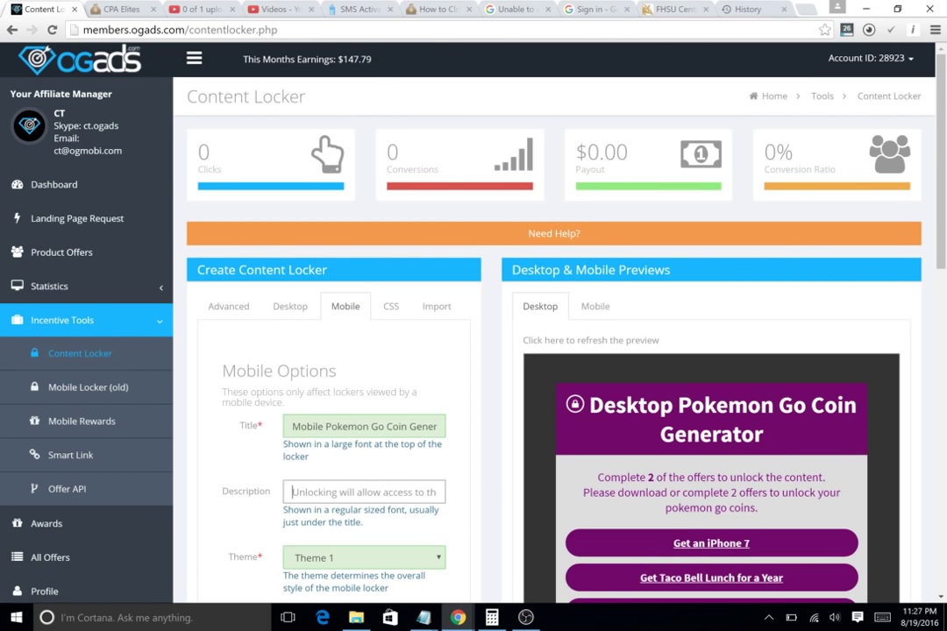
text(Please donwloa)
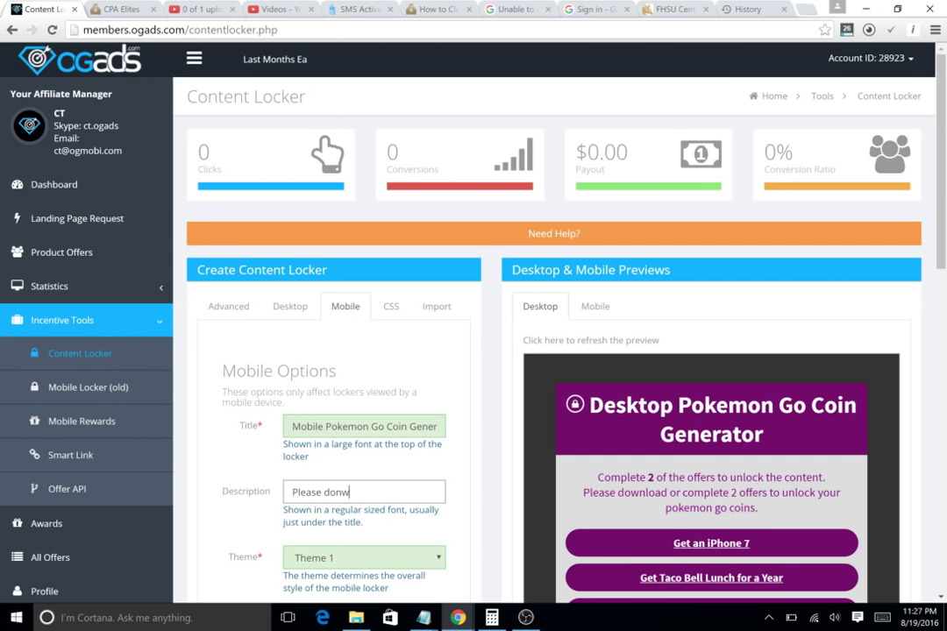
key(BackSpace)
key(BackSpace)
key(BackSpace)
text(wnload 2)
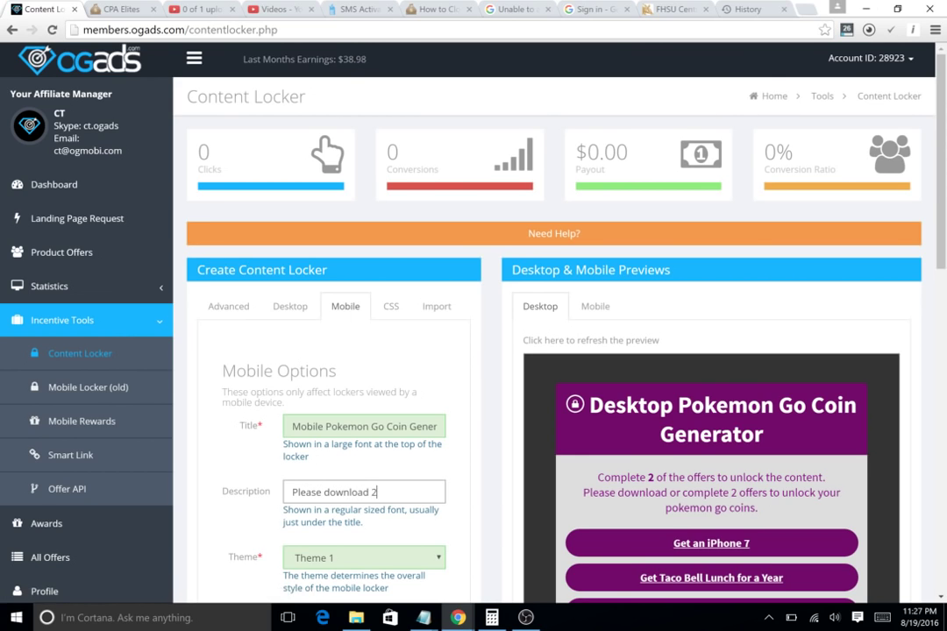
text( apps on your)
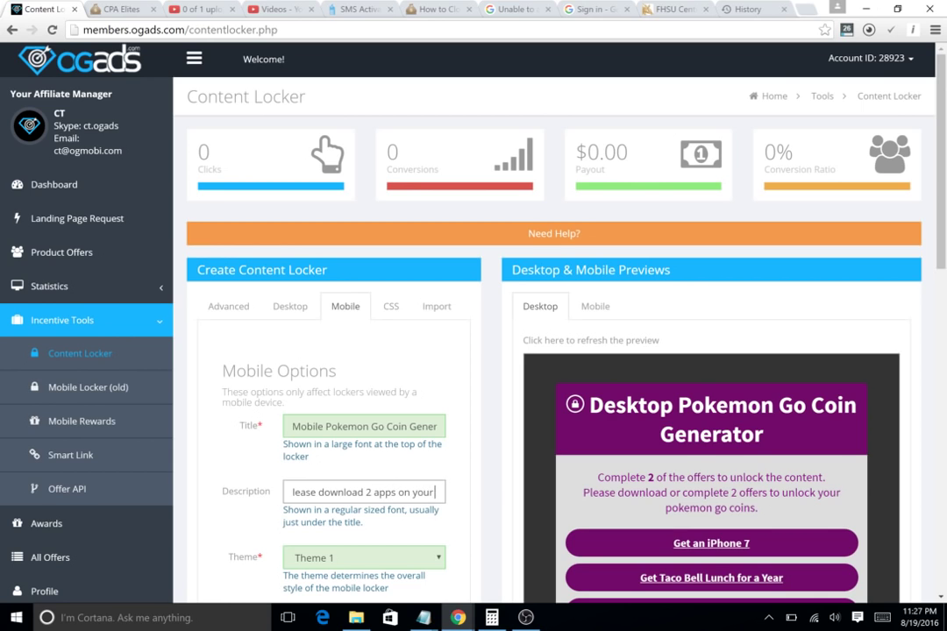
text( phone to unloc)
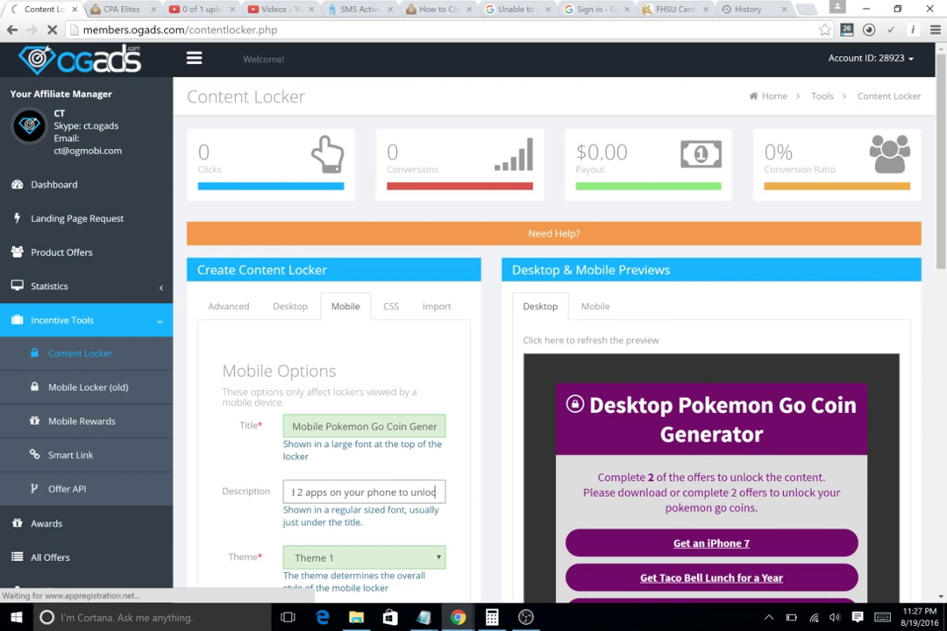
text(k your)
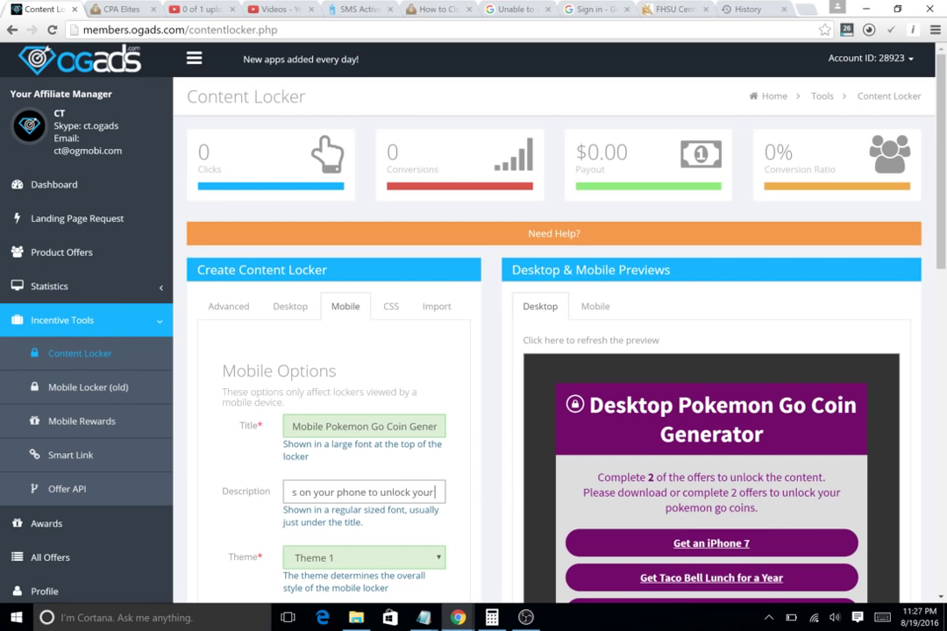
text( pokemon go coins)
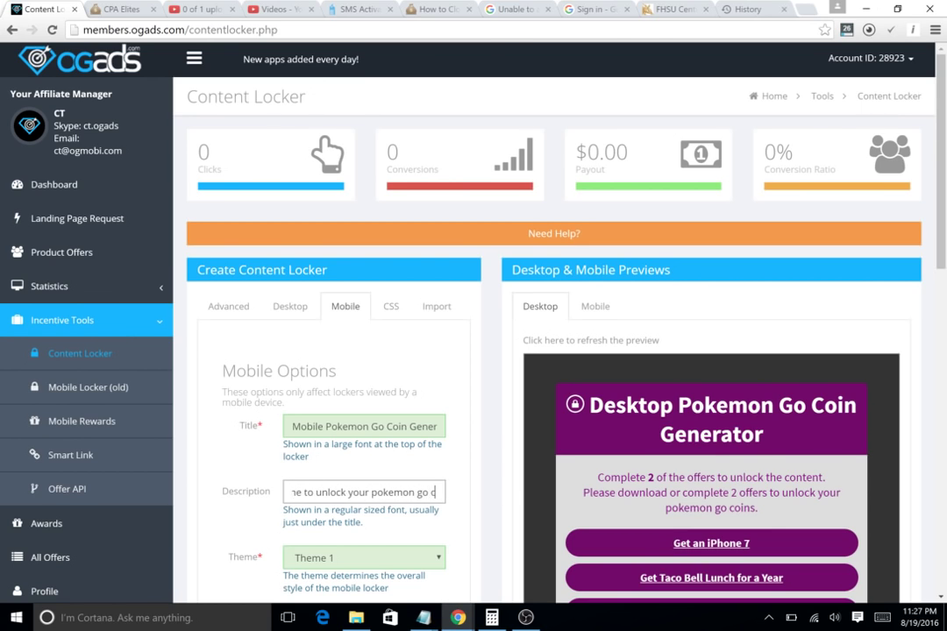
click(246, 507)
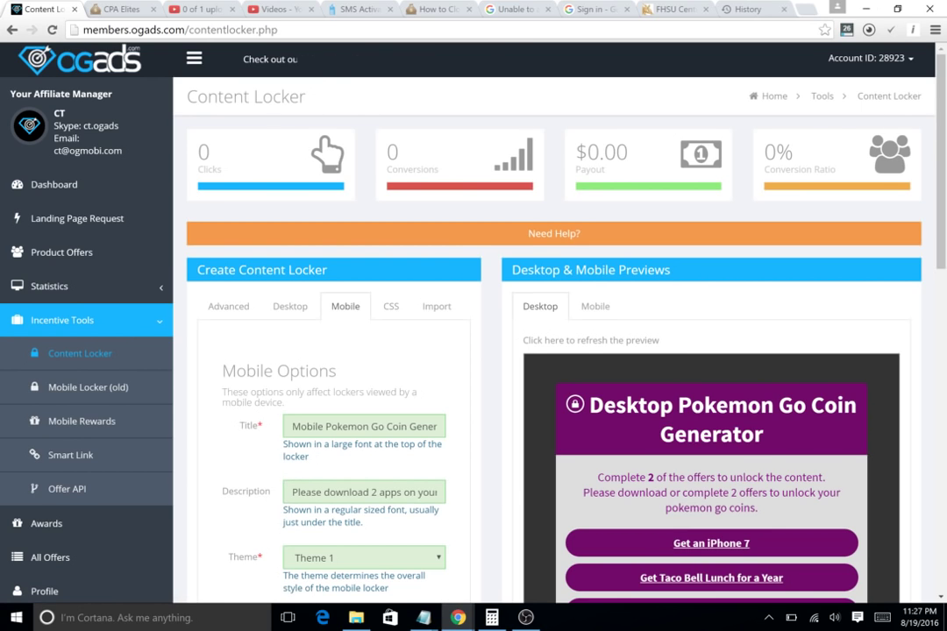
- Review the CSS and Import sections, recheck the Desktop options, and scroll to Create Locker
scroll(262, 508, down, 1)
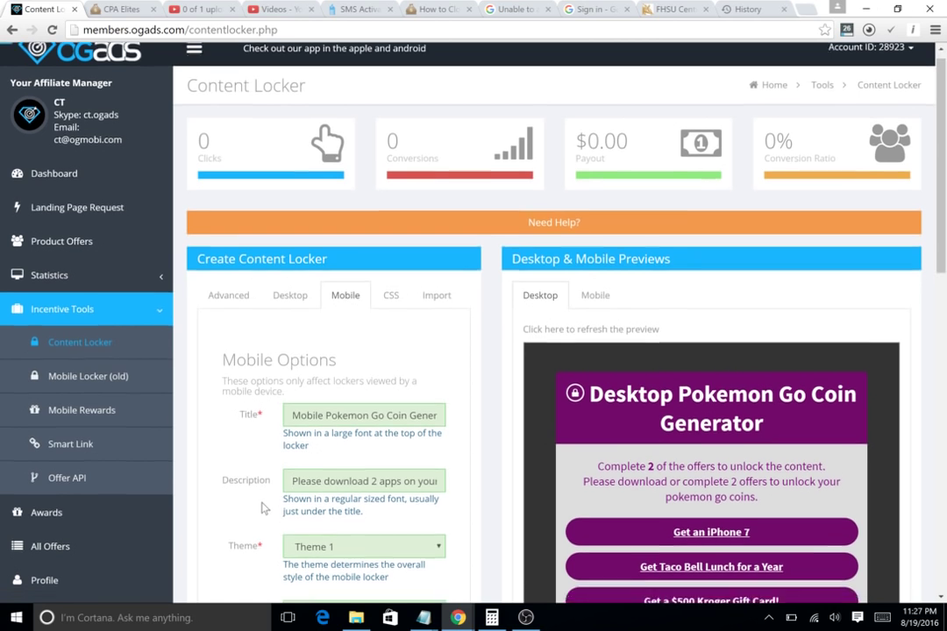
scroll(262, 509, down, 5)
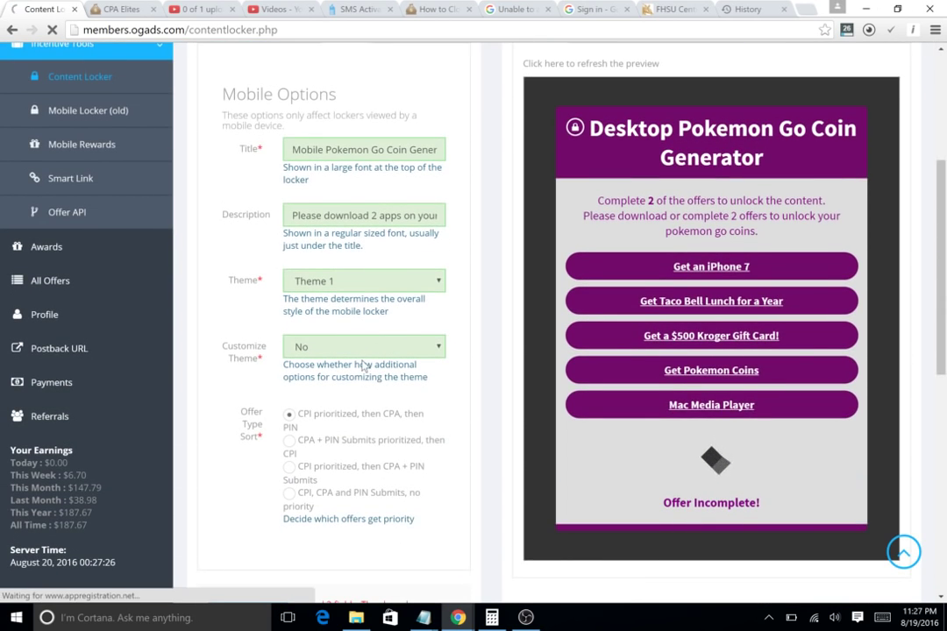
scroll(470, 371, down, 5)
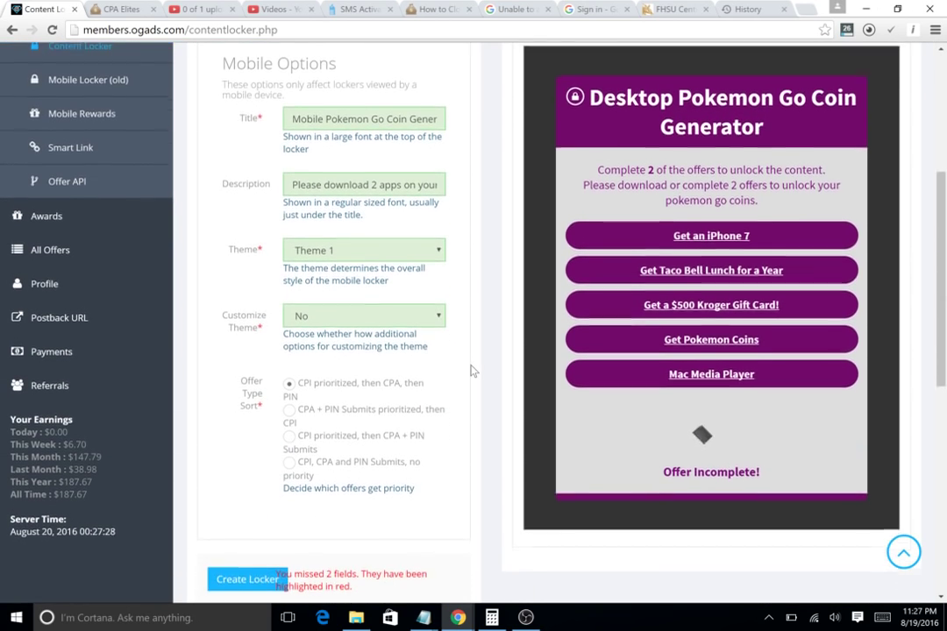
scroll(471, 371, up, 9)
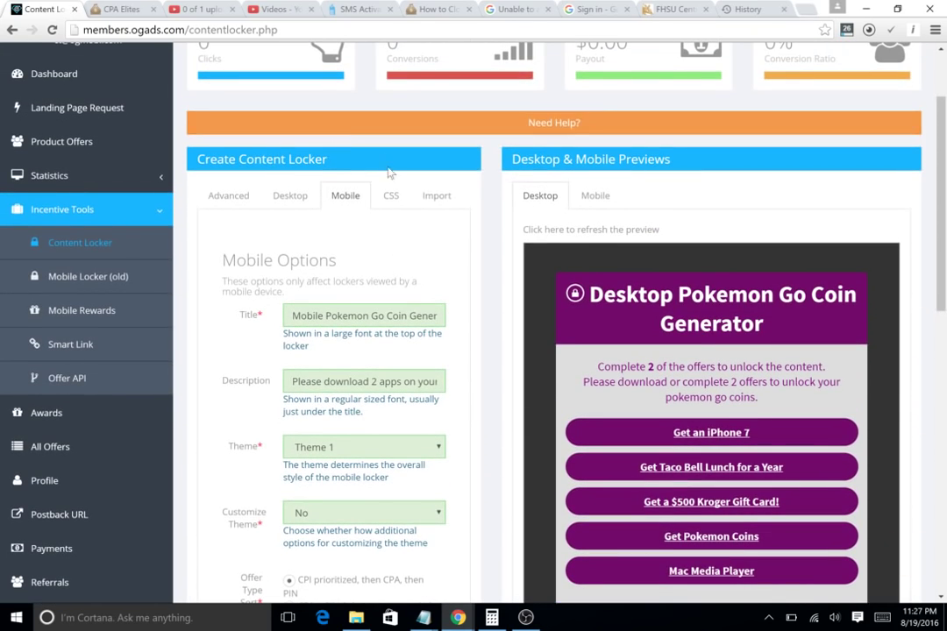
right_click(393, 183)
click(386, 197)
click(445, 200)
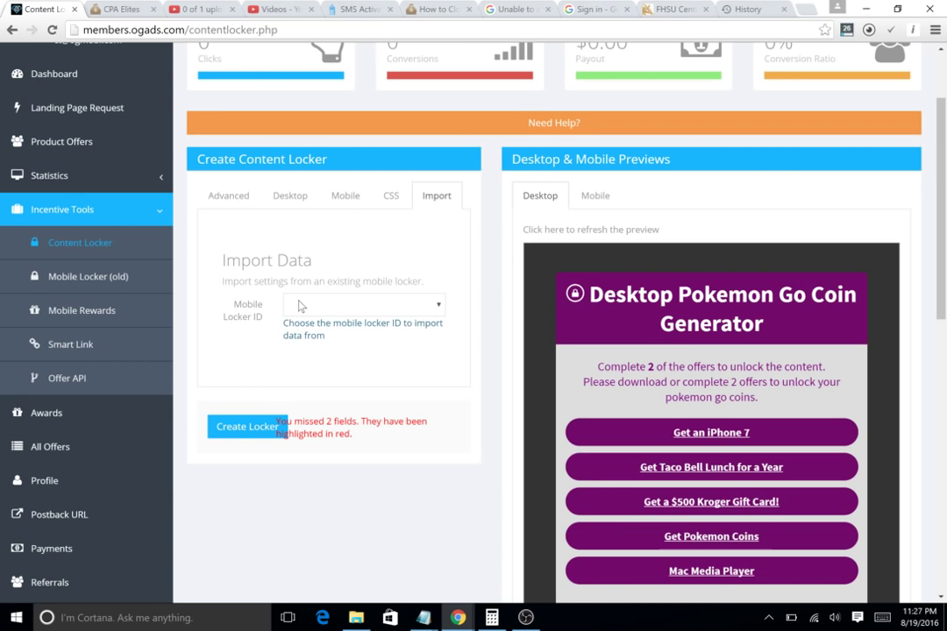
click(282, 193)
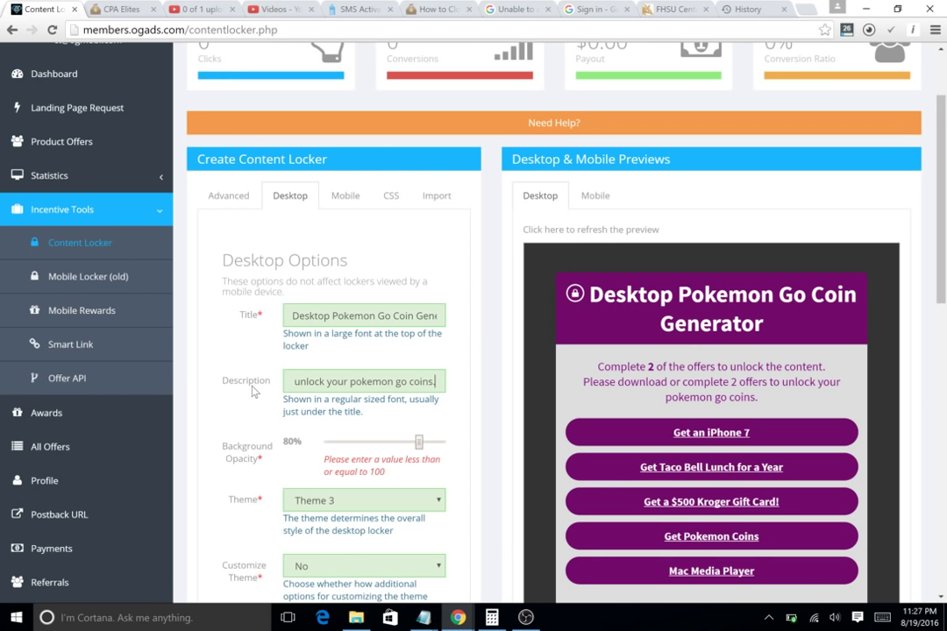
click(465, 448)
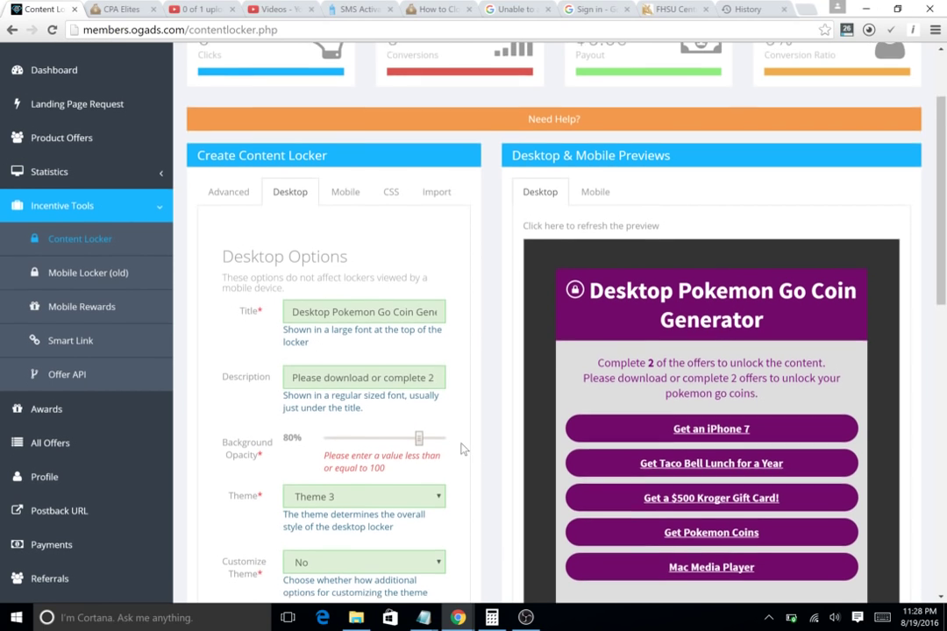
scroll(463, 449, down, 1)
scroll(462, 448, down, 4)
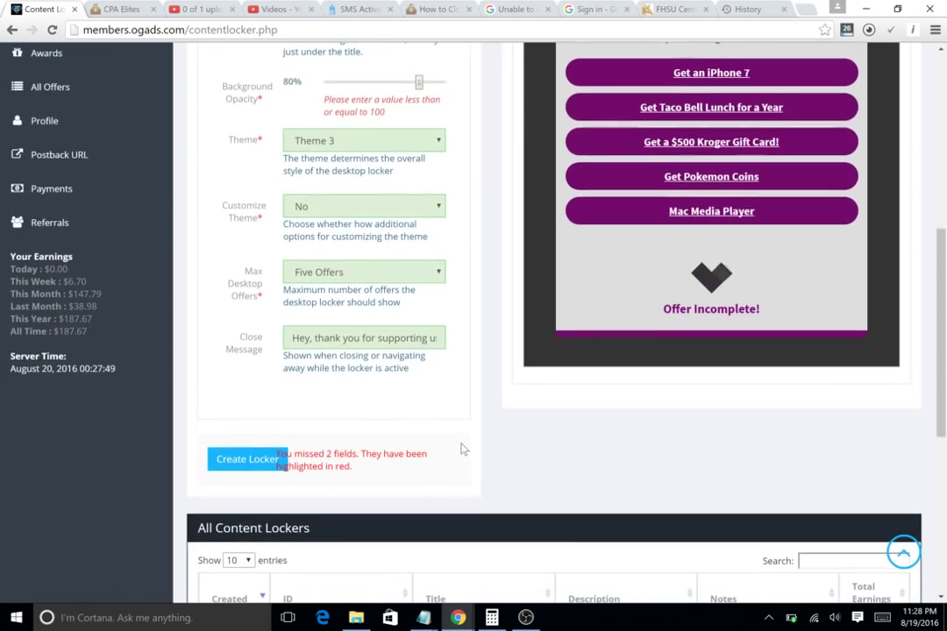
- Create the Pokemon Go Locker and open its actions from the All Content Lockers list
click(223, 464)
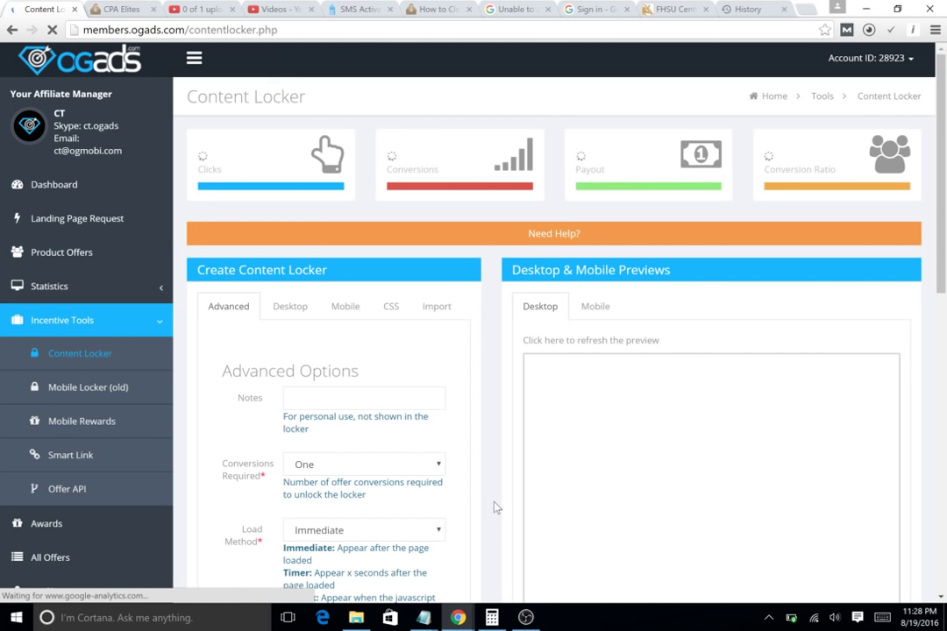
scroll(496, 507, down, 10)
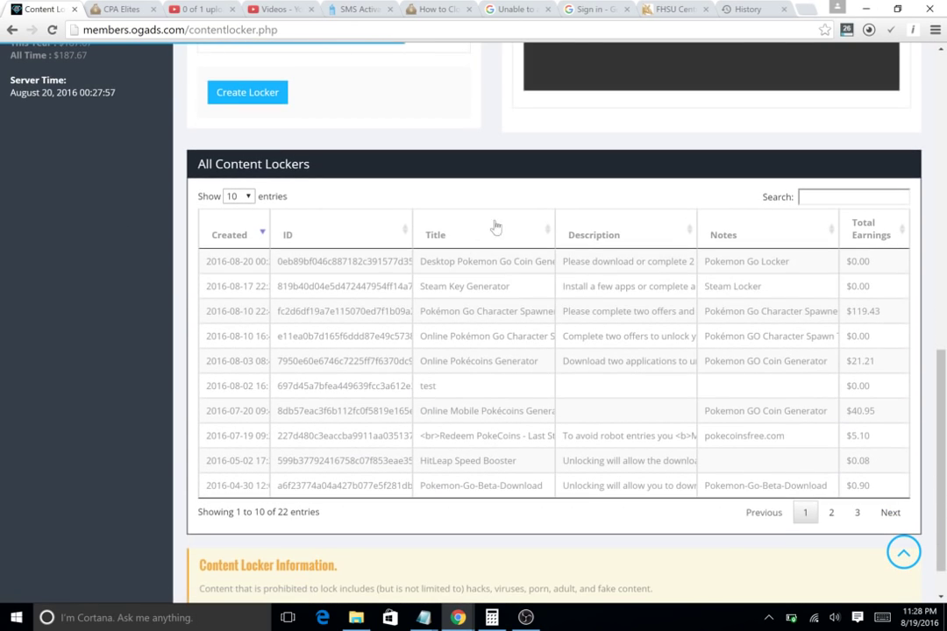
click(482, 277)
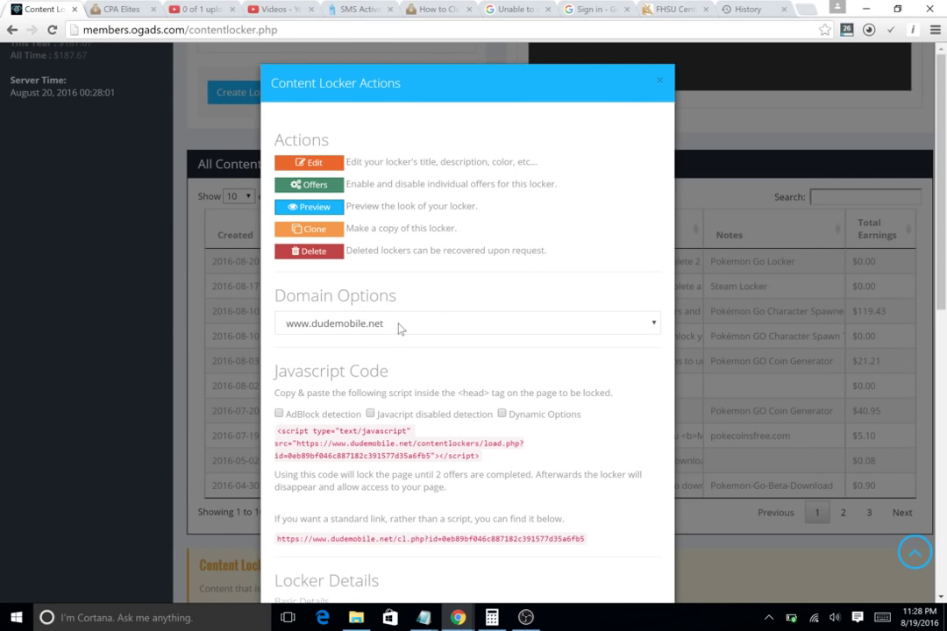
- Select the new locker's standard dudemobile.net link URL in the actions dialog
scroll(494, 375, down, 3)
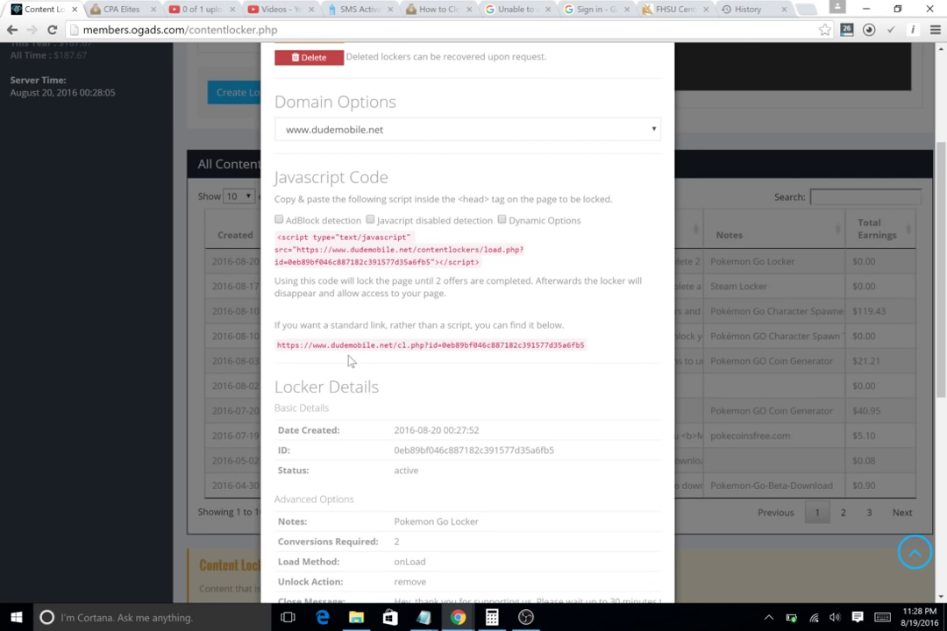
triple_click(429, 344)
key(ctrl+c)
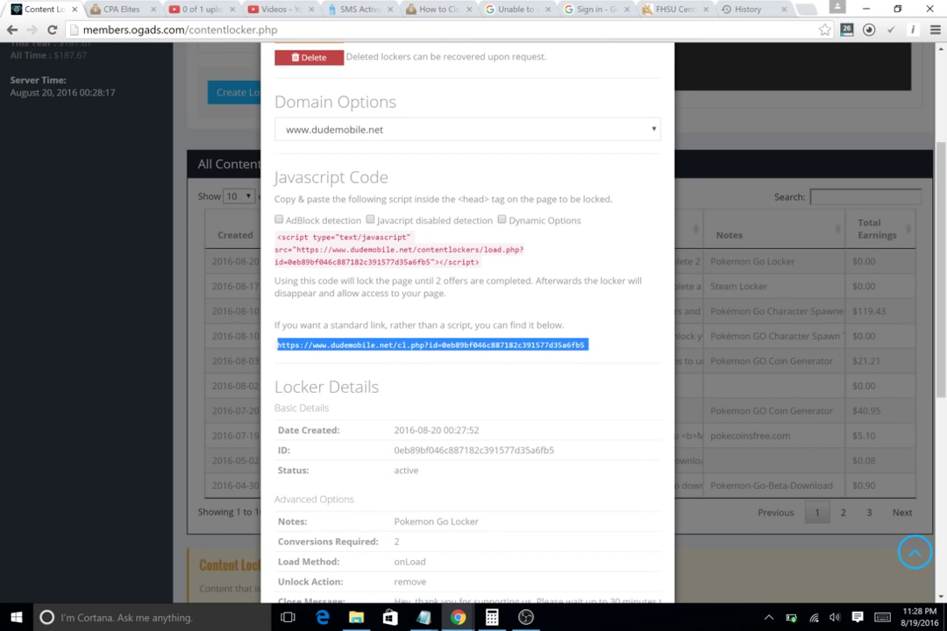
- Type 'a href=' into Chrome's address bar, followed by the copied dudemobile.net locker link
click(229, 24)
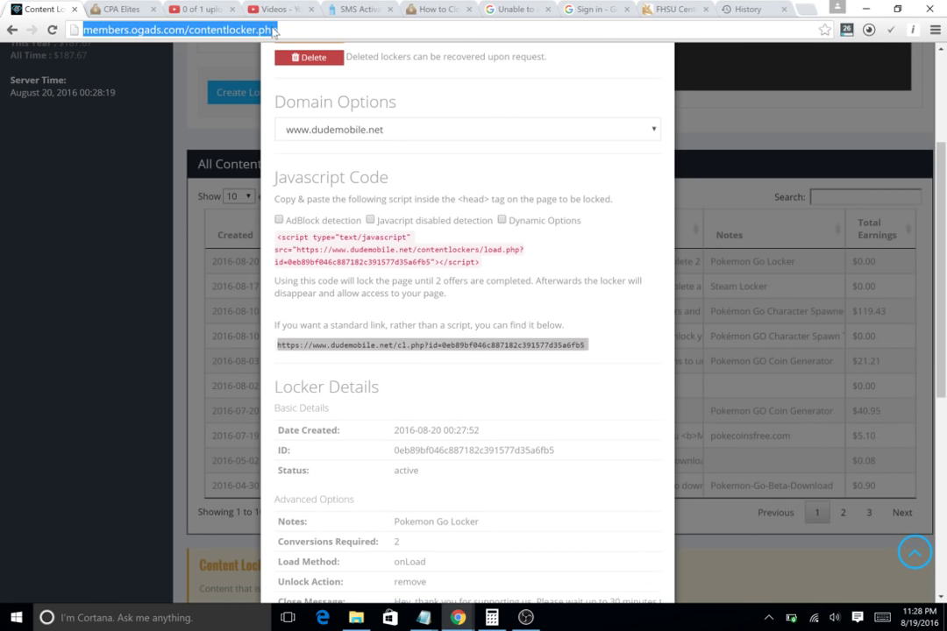
text(a hred)
key(BackSpace)
text(f=)
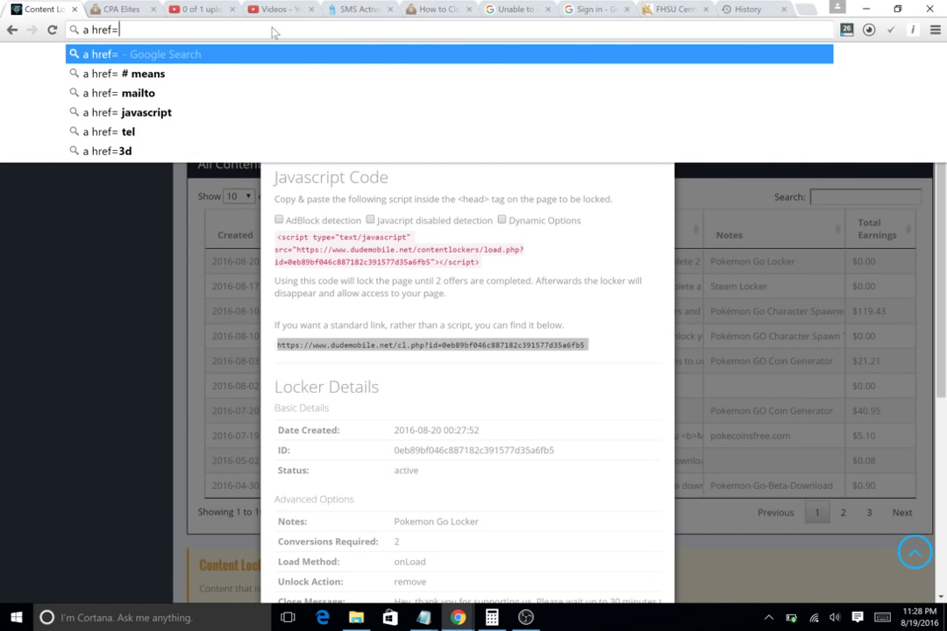
key(ctrl+v)
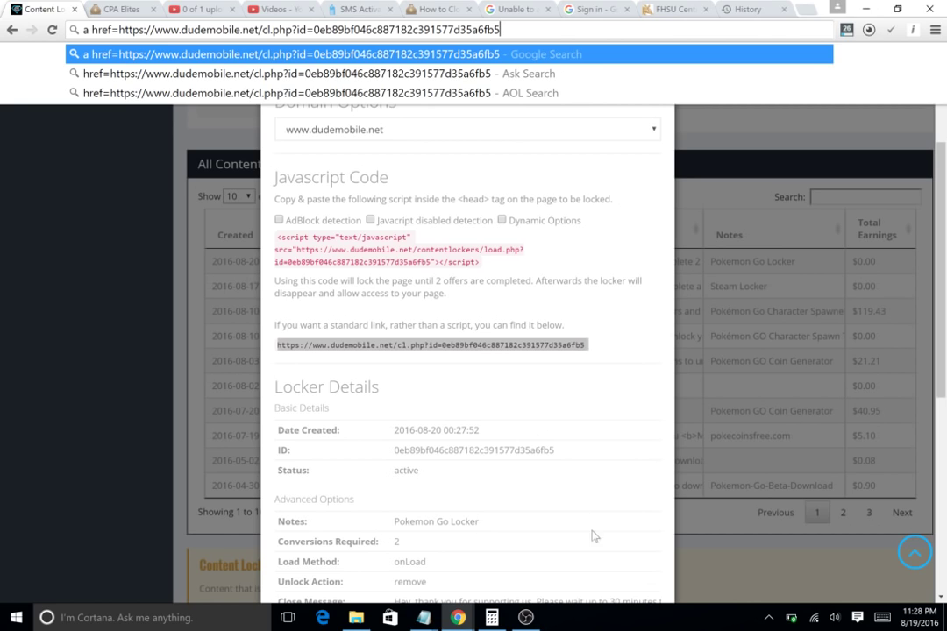
click(526, 616)
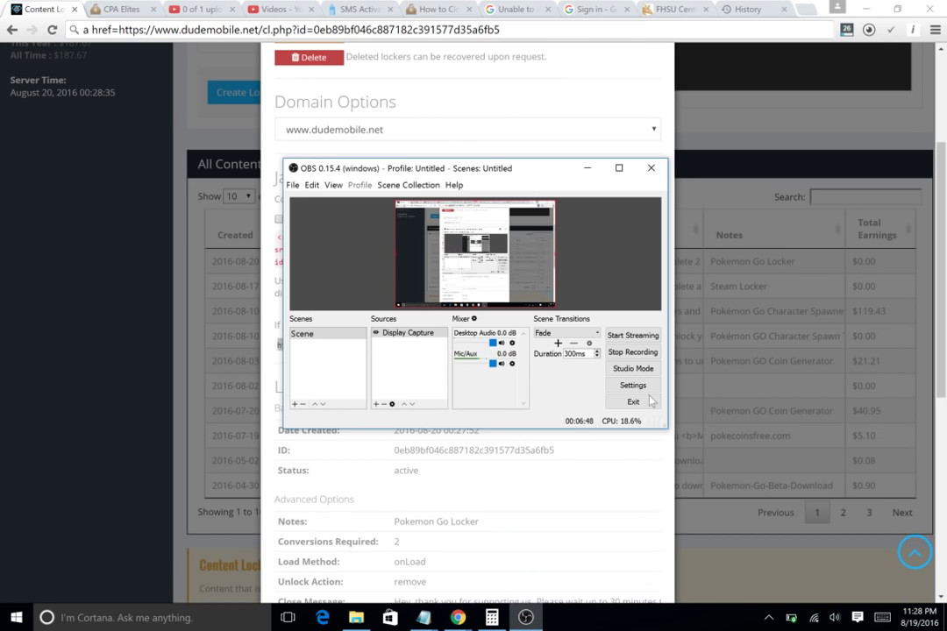